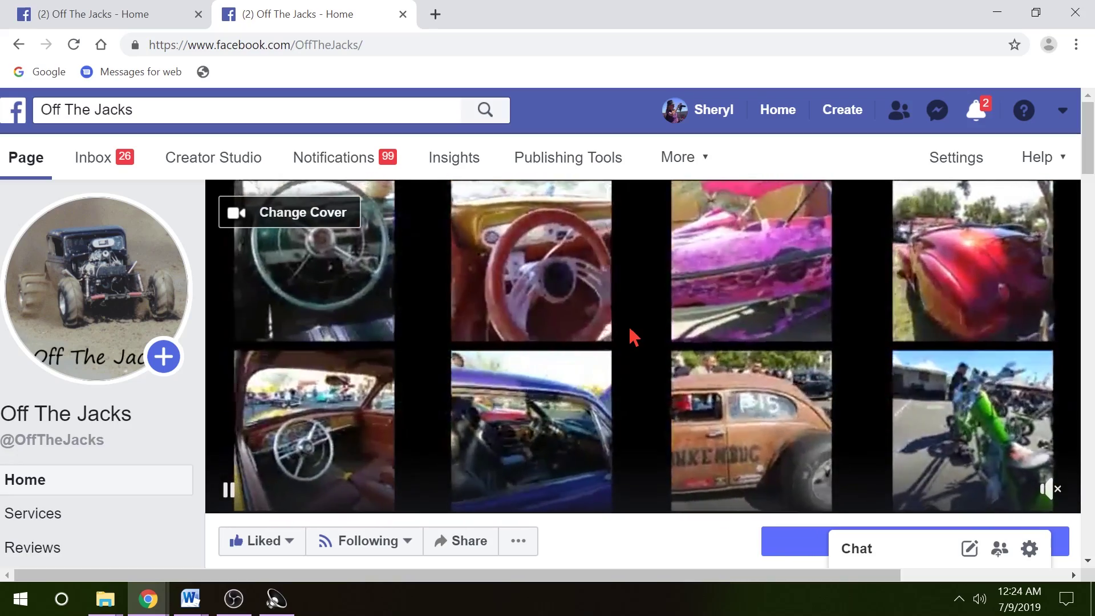
# Scroll through the Off The Jacks page to review its content
pyautogui.scroll(-6, 631, 331)
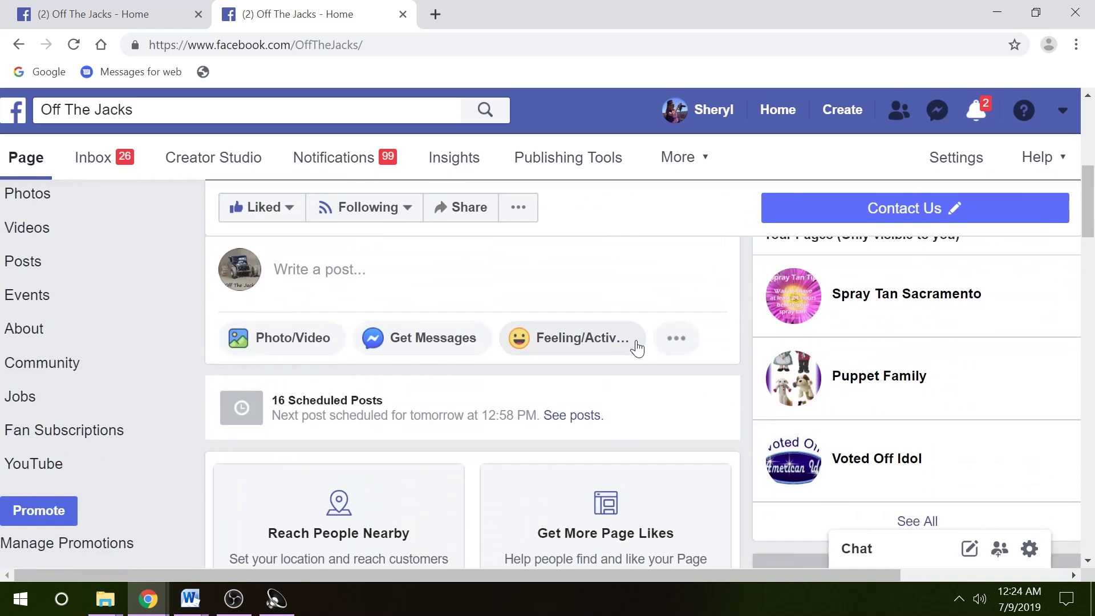
pyautogui.scroll(-8, 637, 348)
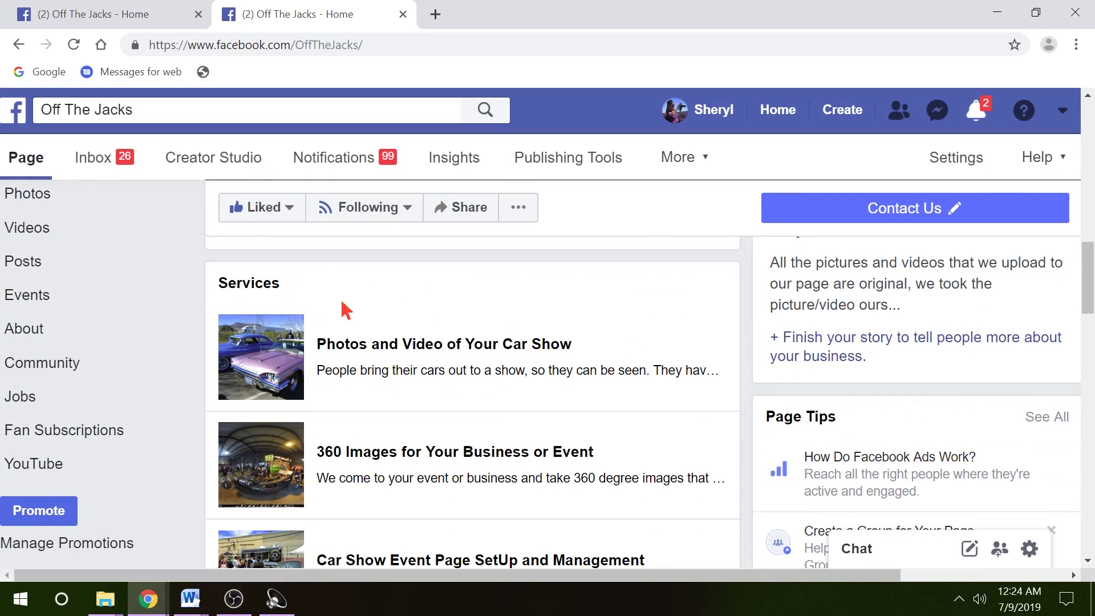
pyautogui.scroll(-9, 346, 311)
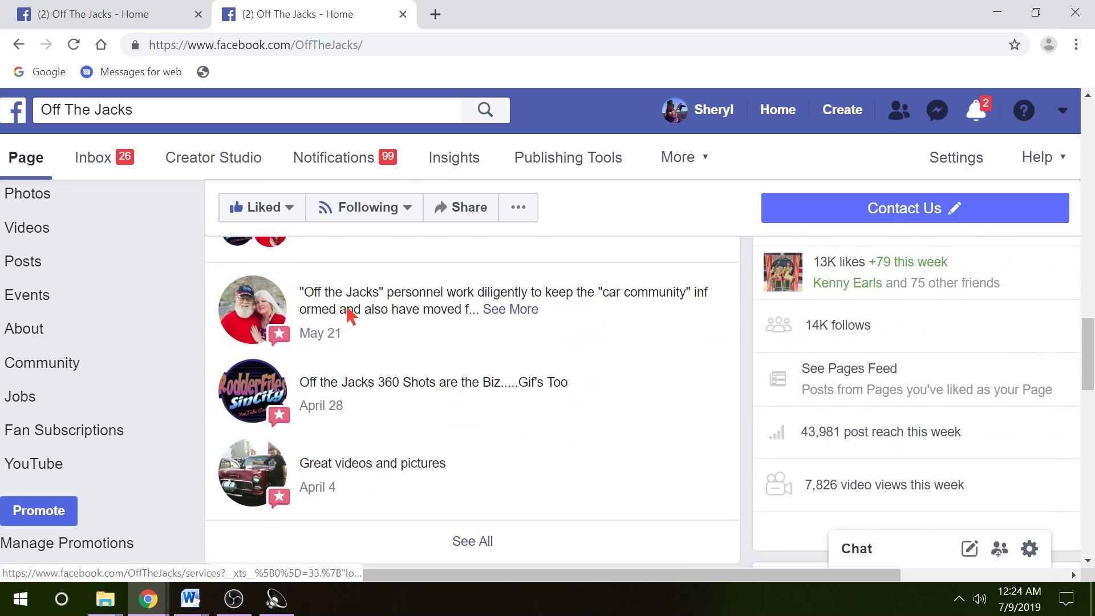
pyautogui.scroll(2, 347, 315)
pyautogui.scroll(-5, 451, 382)
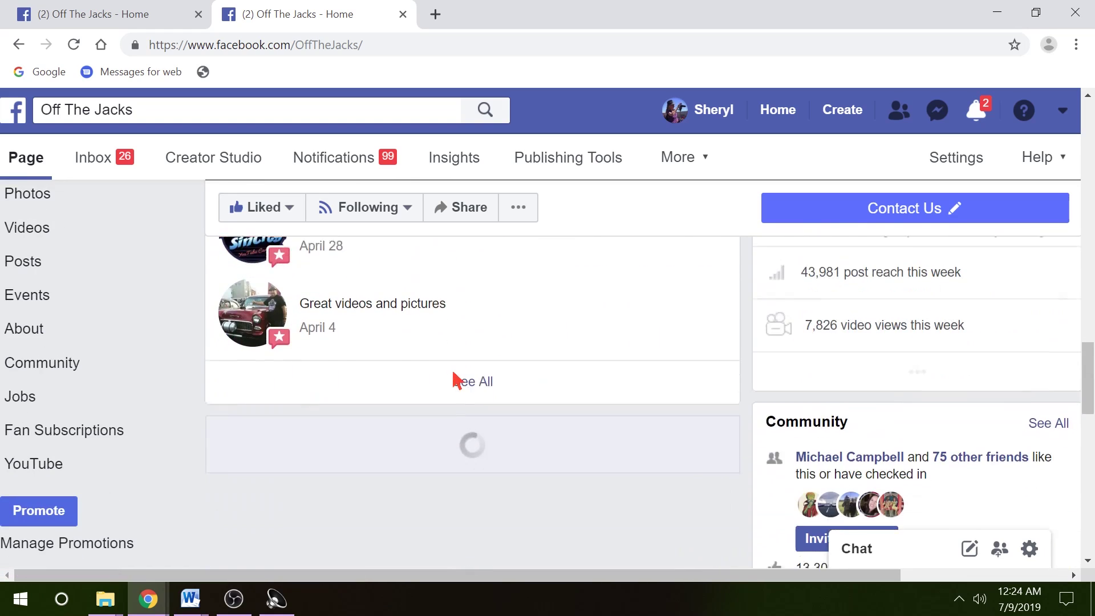
pyautogui.scroll(-7, 455, 380)
pyautogui.scroll(5, 454, 380)
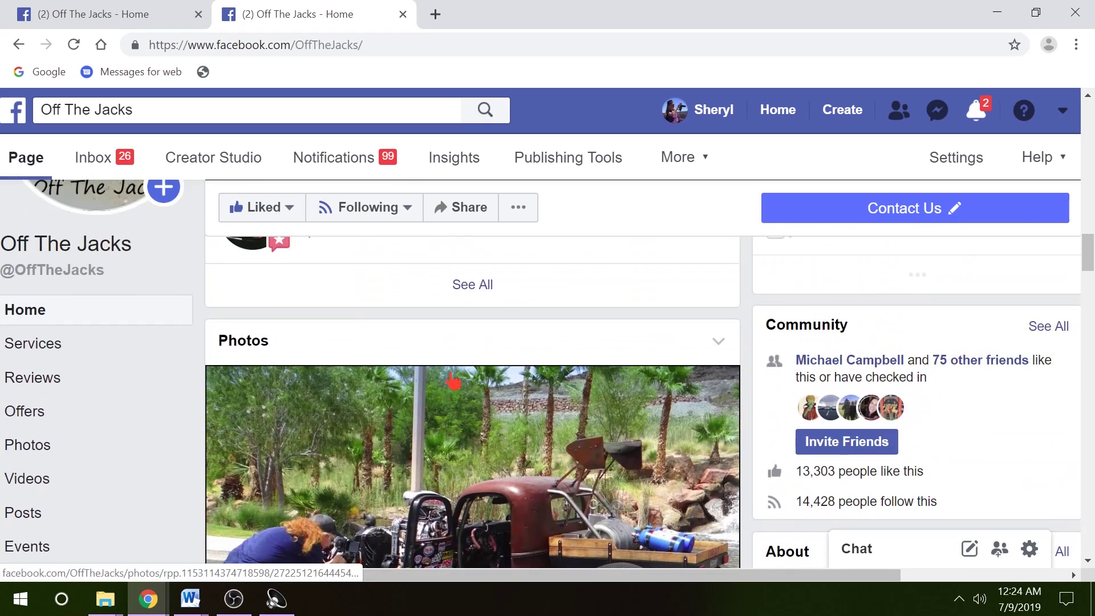
pyautogui.scroll(-8, 453, 381)
pyautogui.scroll(-3, 453, 381)
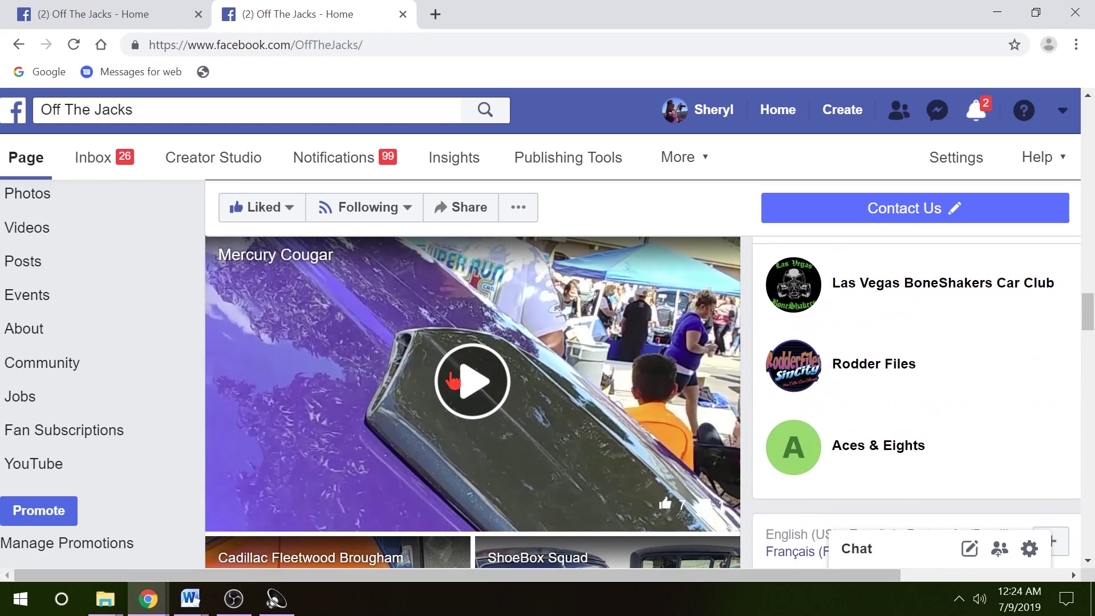
pyautogui.scroll(-13, 454, 381)
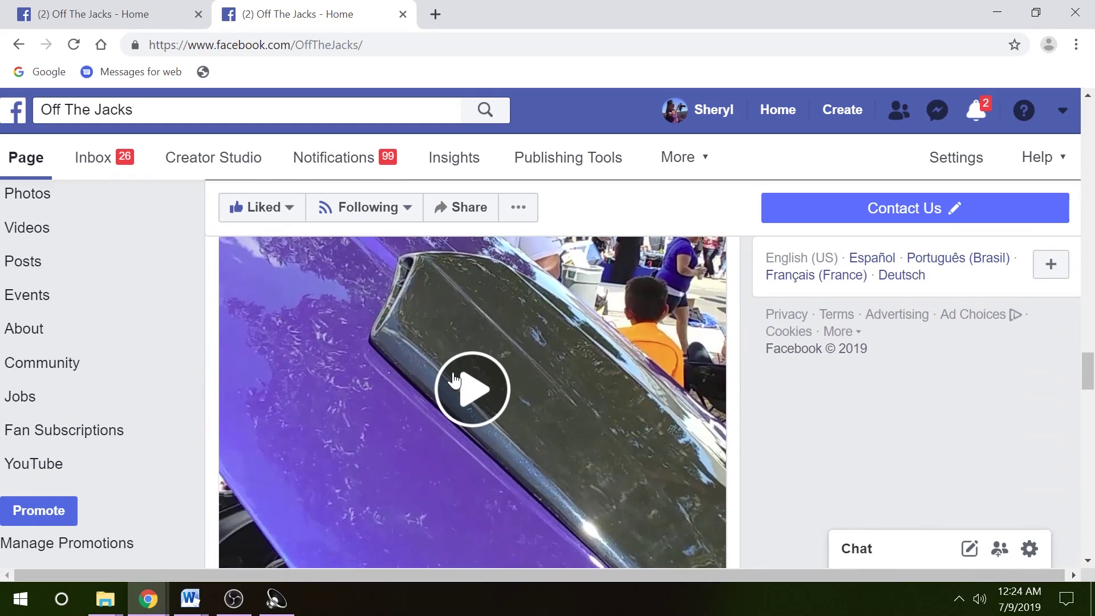
pyautogui.scroll(-15, 455, 379)
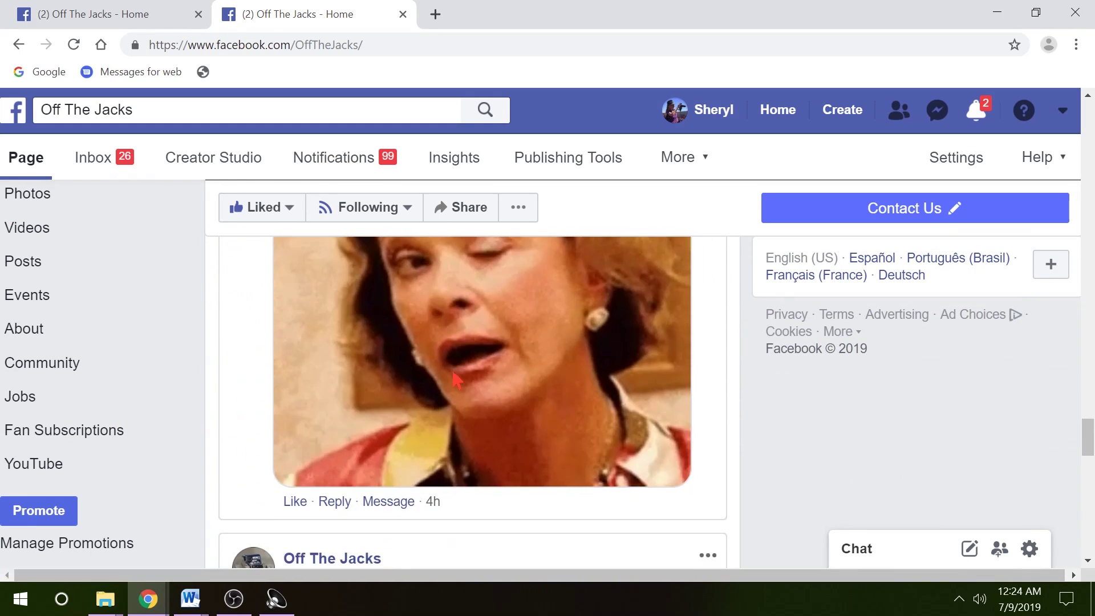
pyautogui.scroll(-12, 455, 379)
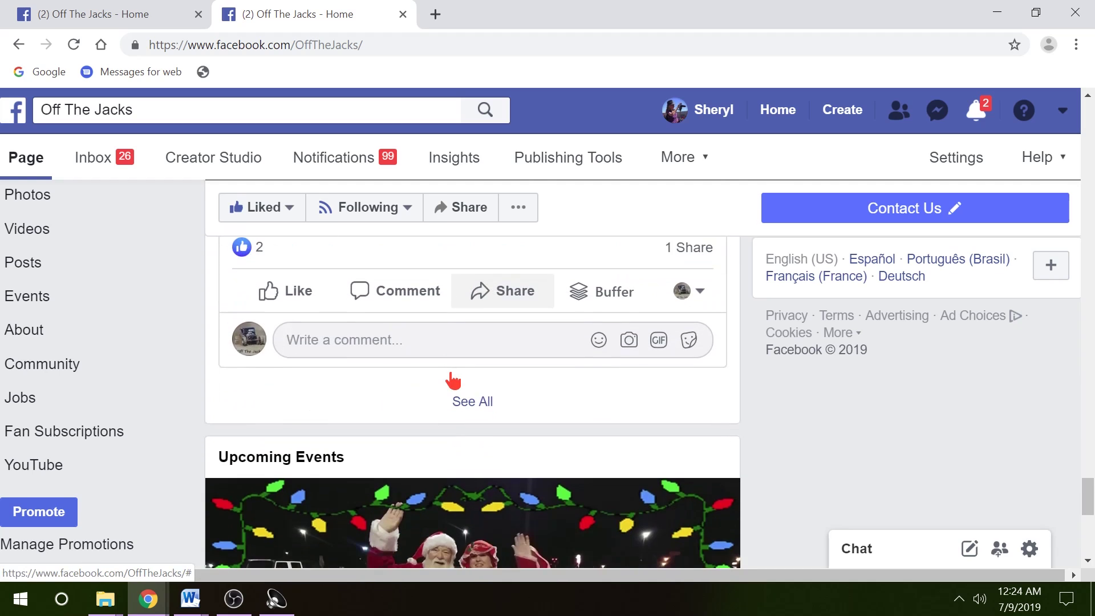
pyautogui.scroll(-3, 454, 382)
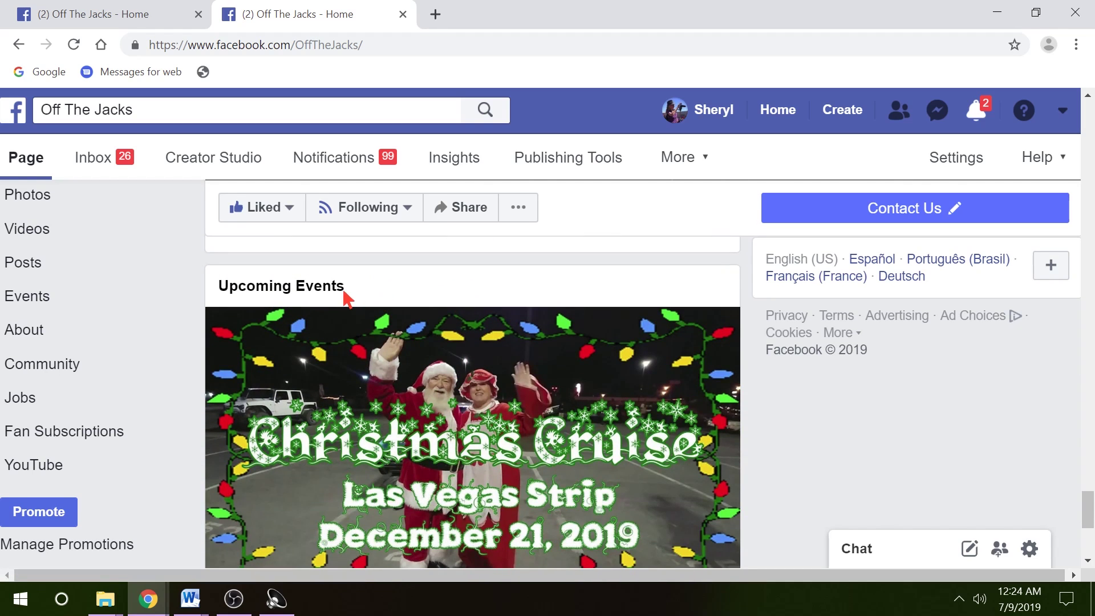
pyautogui.scroll(5, 171, 320)
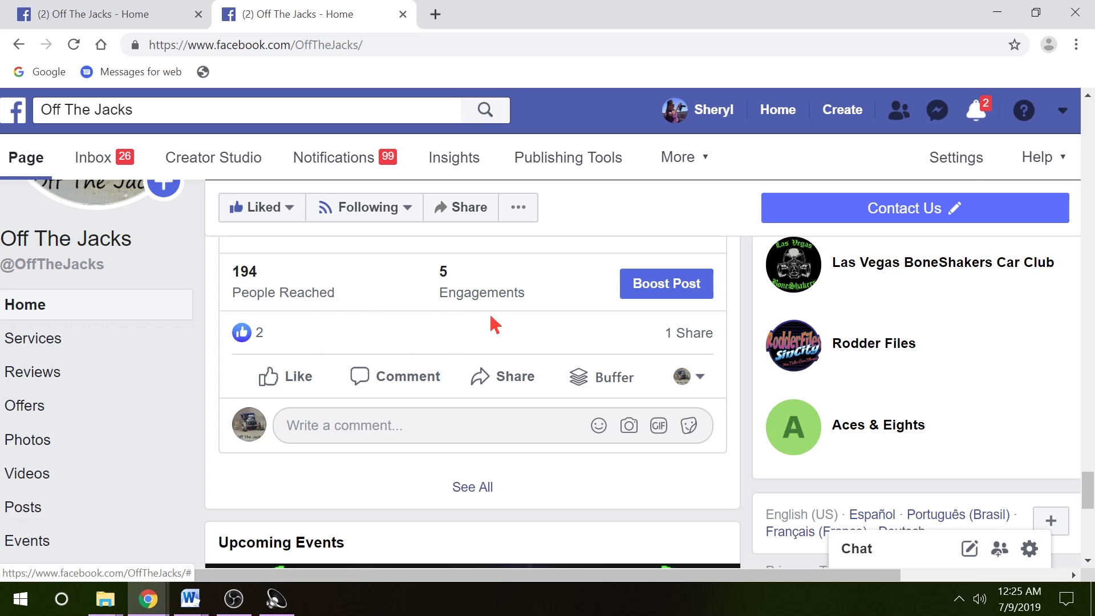
pyautogui.scroll(9, 587, 319)
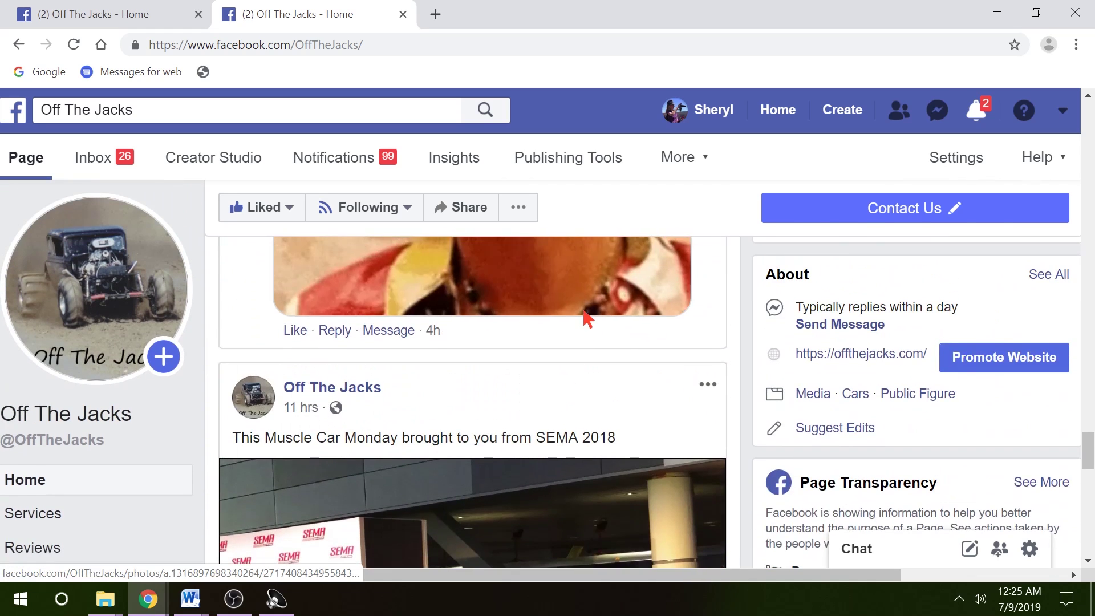
pyautogui.scroll(10, 588, 318)
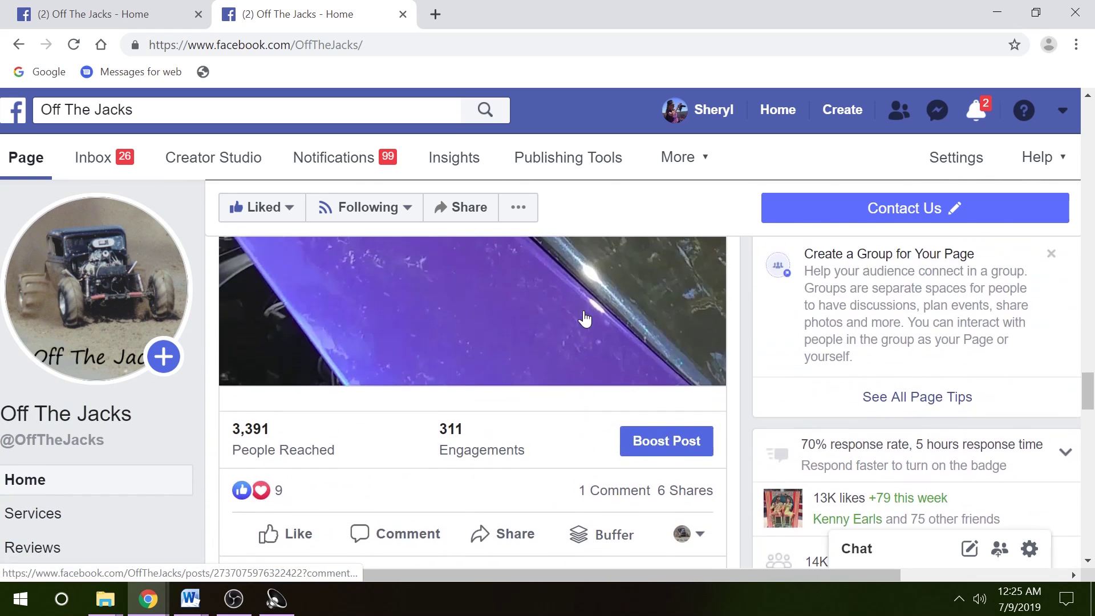
pyautogui.scroll(10, 585, 319)
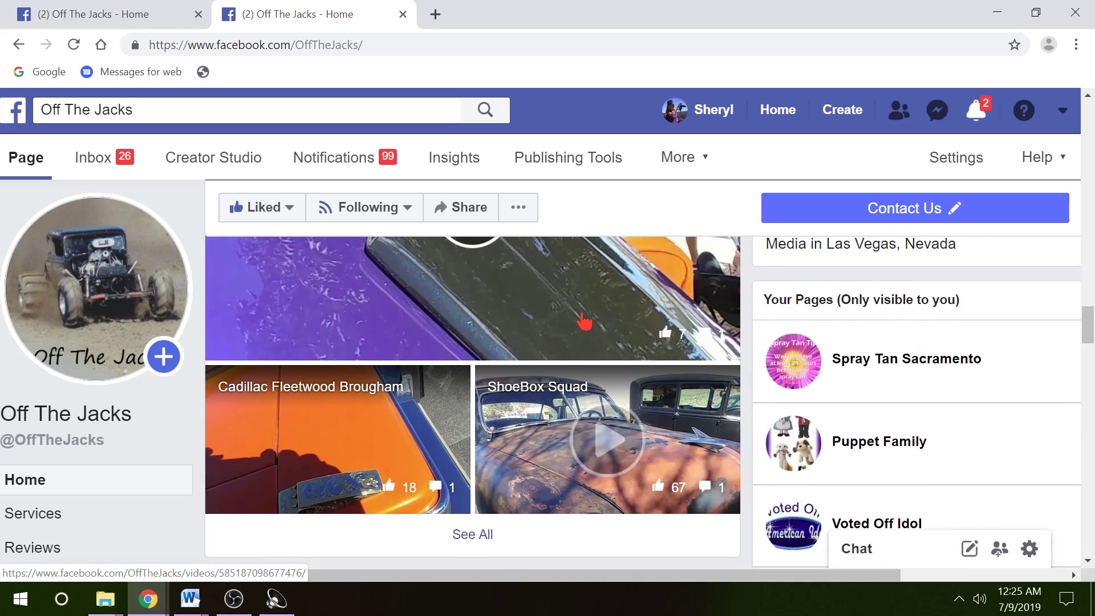
pyautogui.scroll(10, 585, 321)
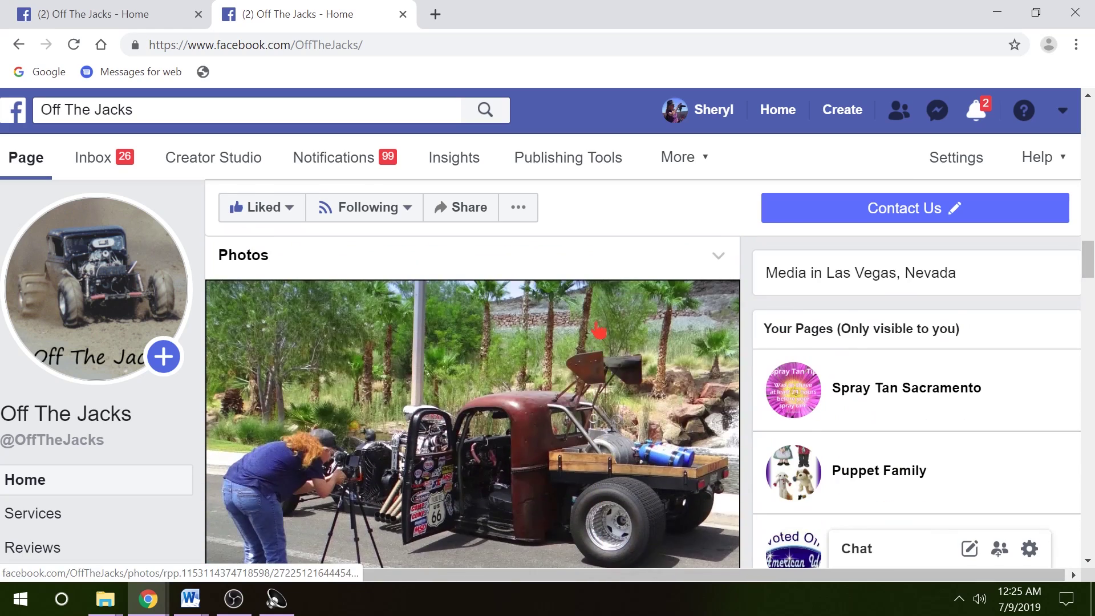
pyautogui.scroll(10, 598, 329)
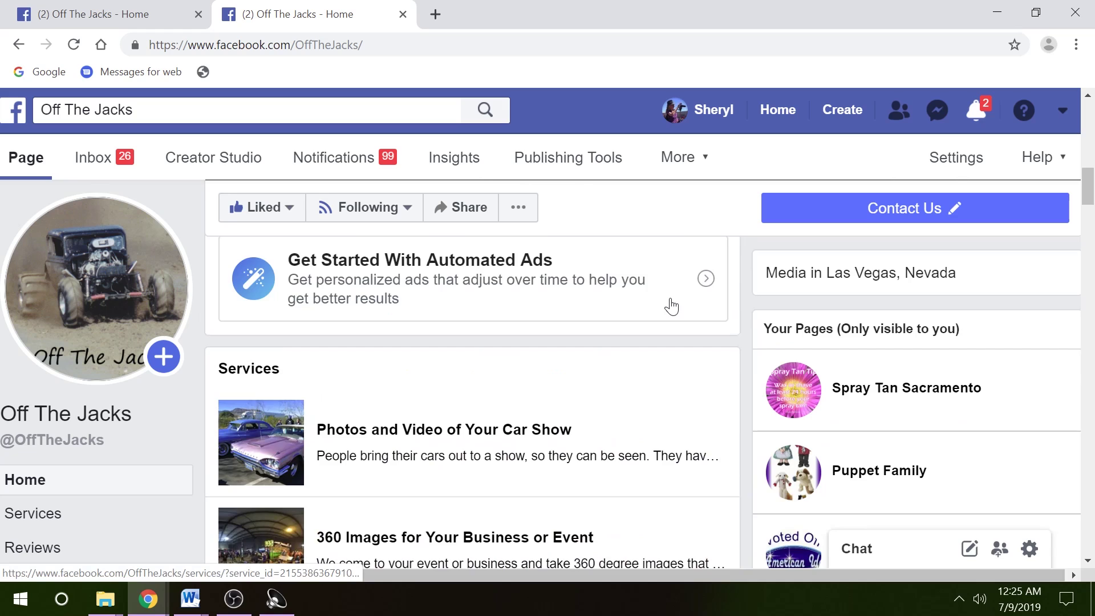
pyautogui.scroll(5, 672, 307)
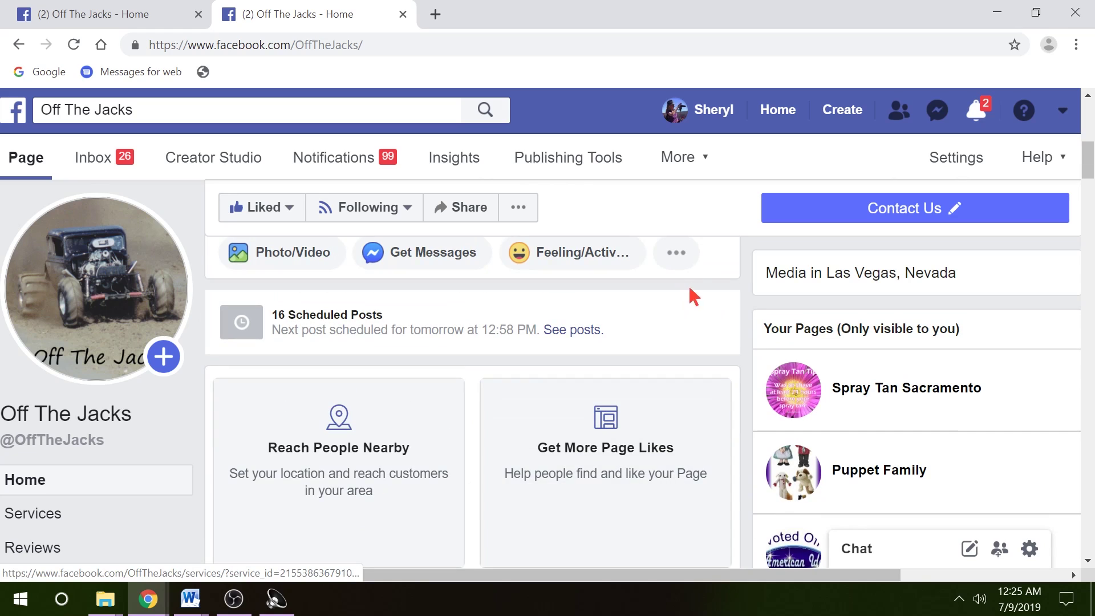
# Go to the page's Settings > Templates and Tabs, showing Services as the current template
pyautogui.click(964, 164)
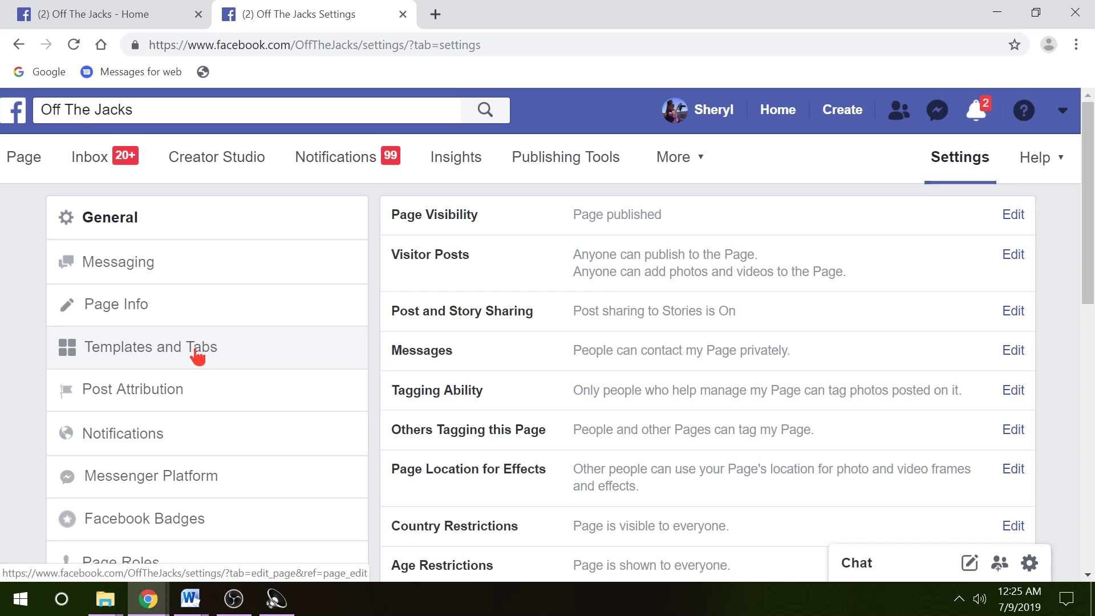
pyautogui.click(197, 356)
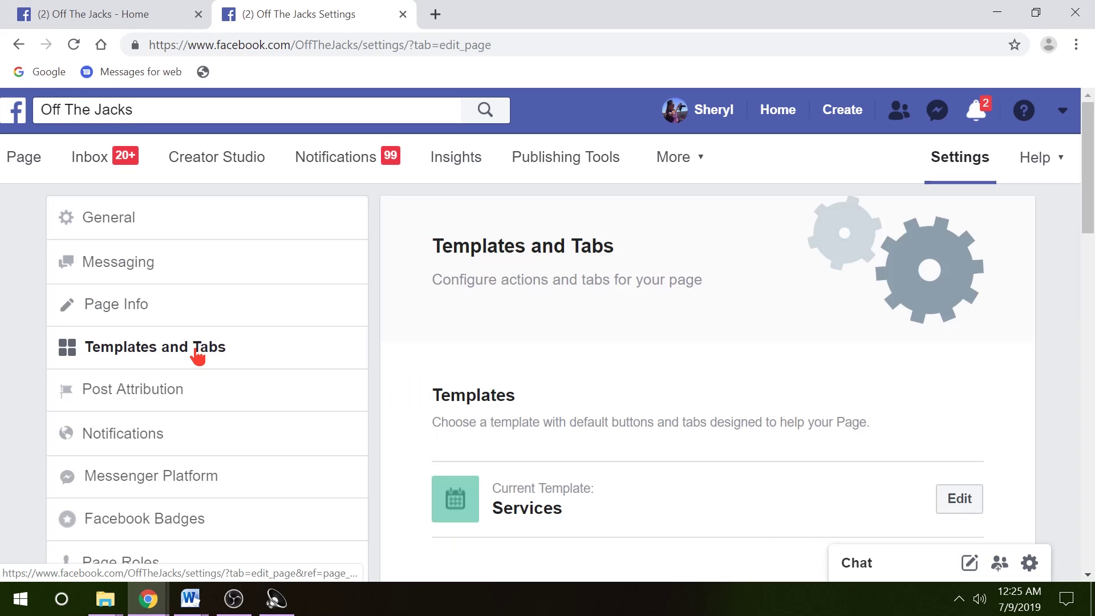
pyautogui.scroll(-3, 379, 347)
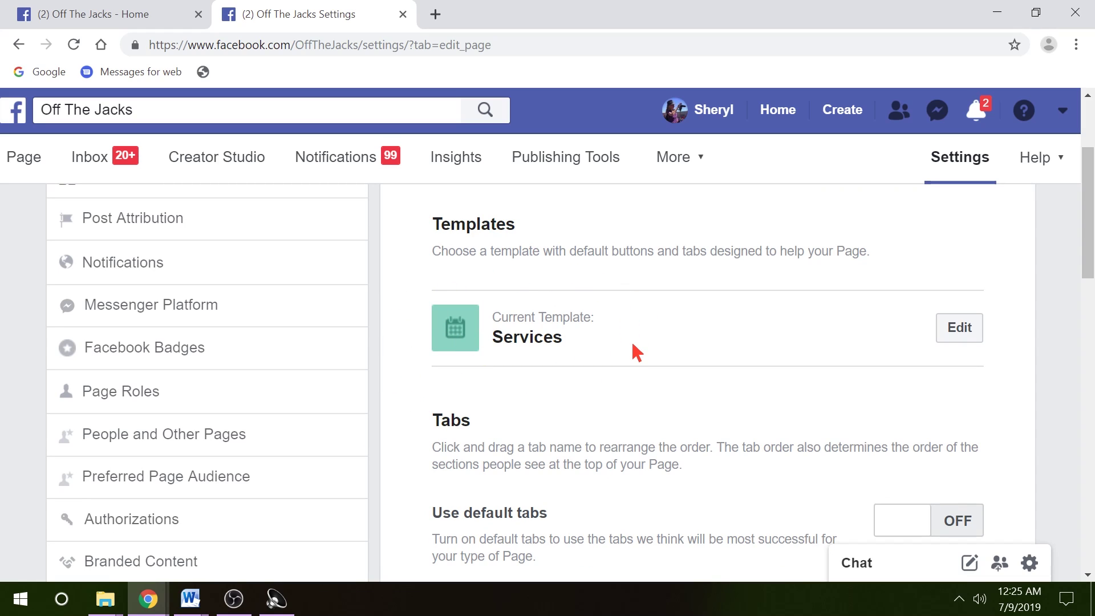
pyautogui.click(959, 340)
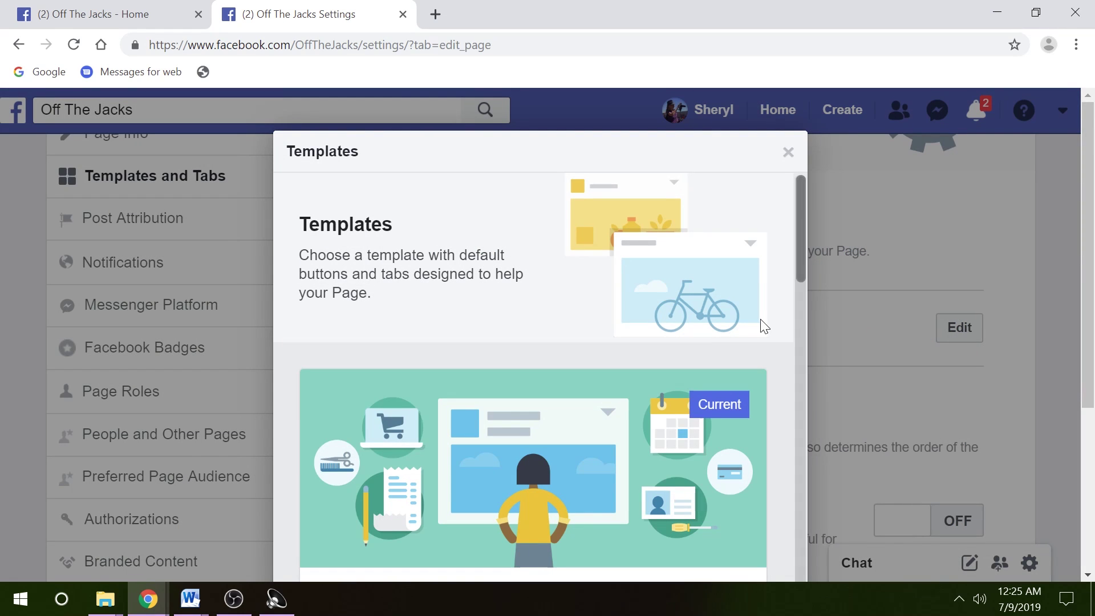
pyautogui.scroll(-5, 753, 324)
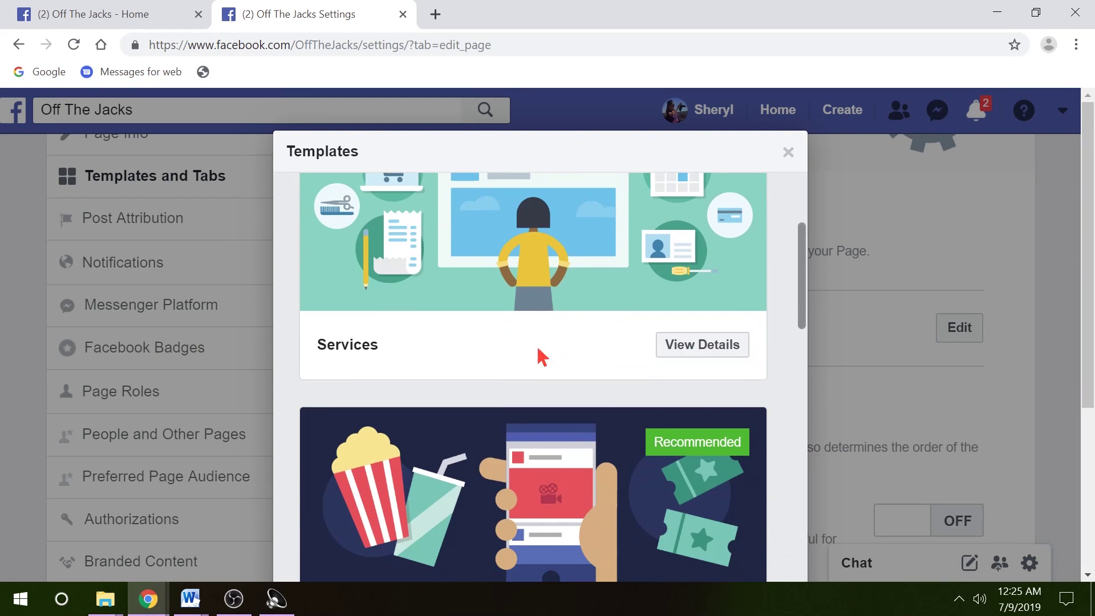
pyautogui.scroll(-7, 579, 344)
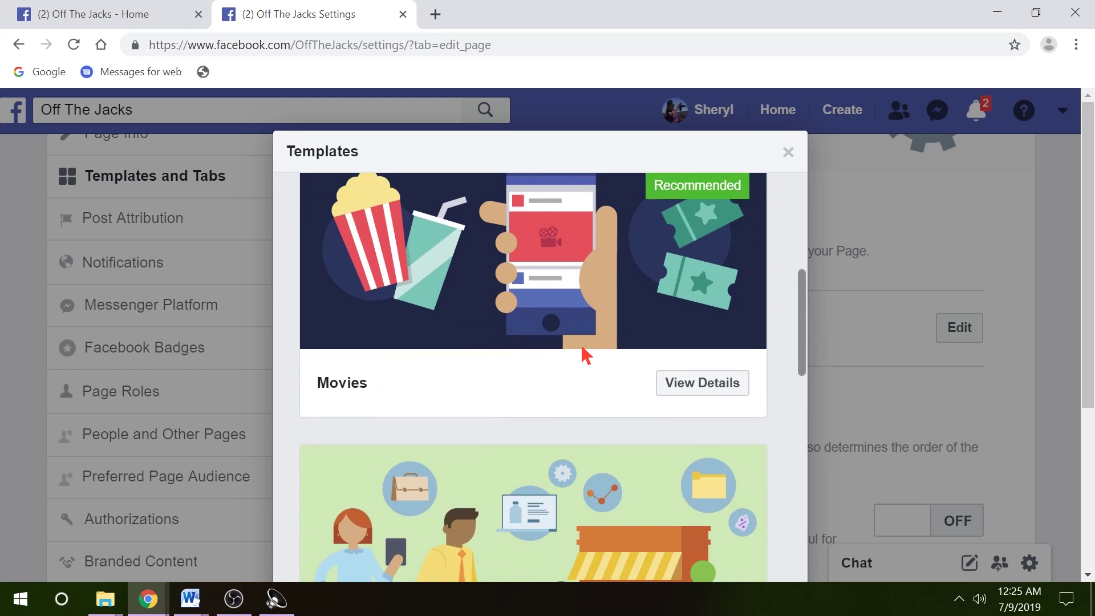
pyautogui.scroll(-10, 584, 355)
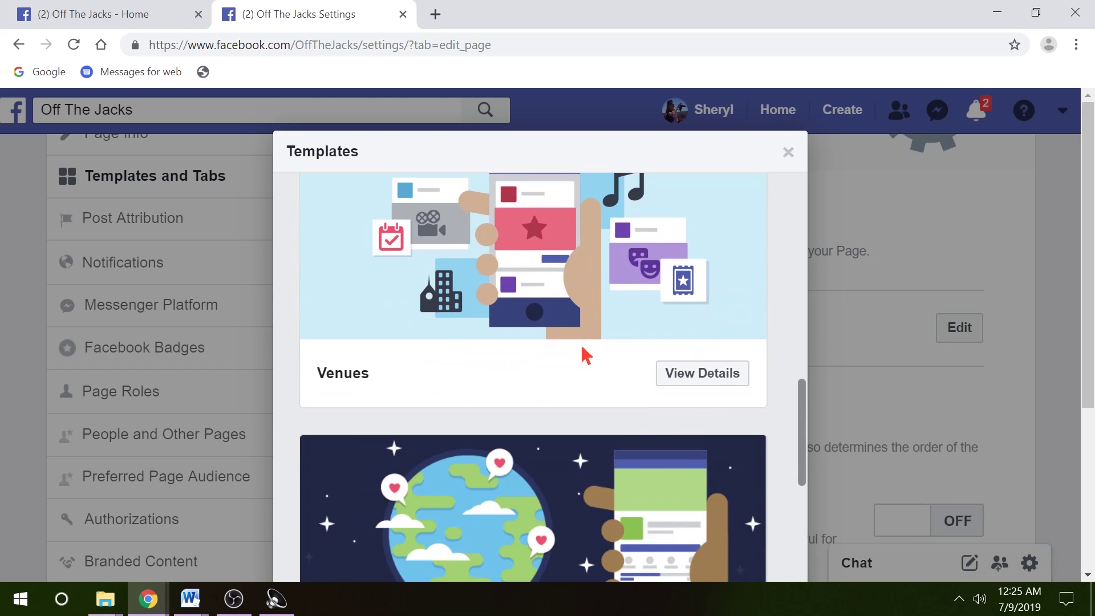
pyautogui.scroll(-5, 584, 354)
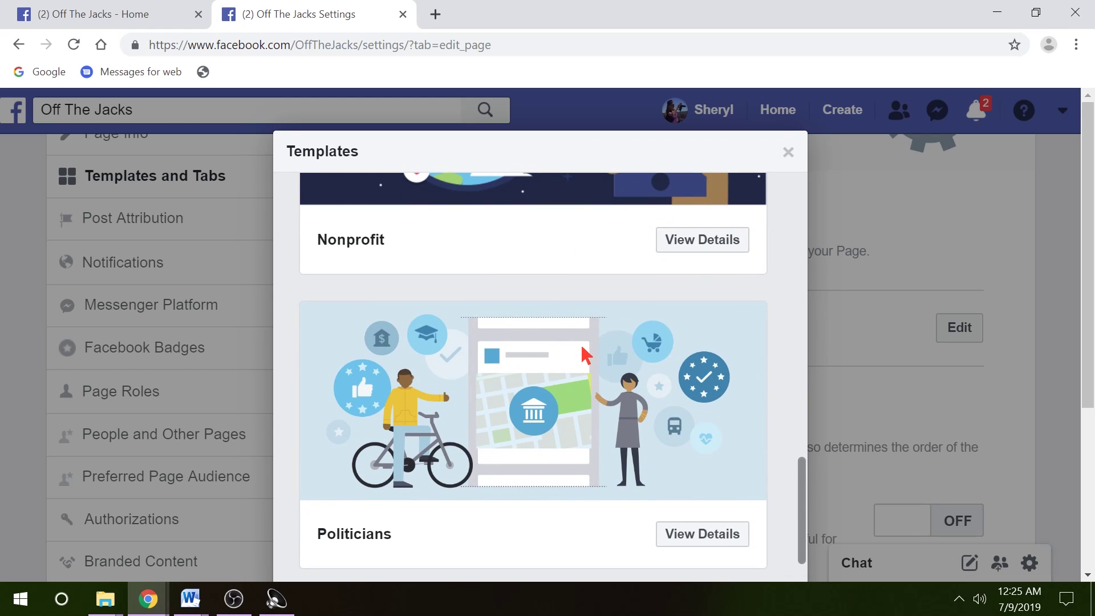
pyautogui.scroll(-3, 586, 356)
pyautogui.scroll(-7, 586, 356)
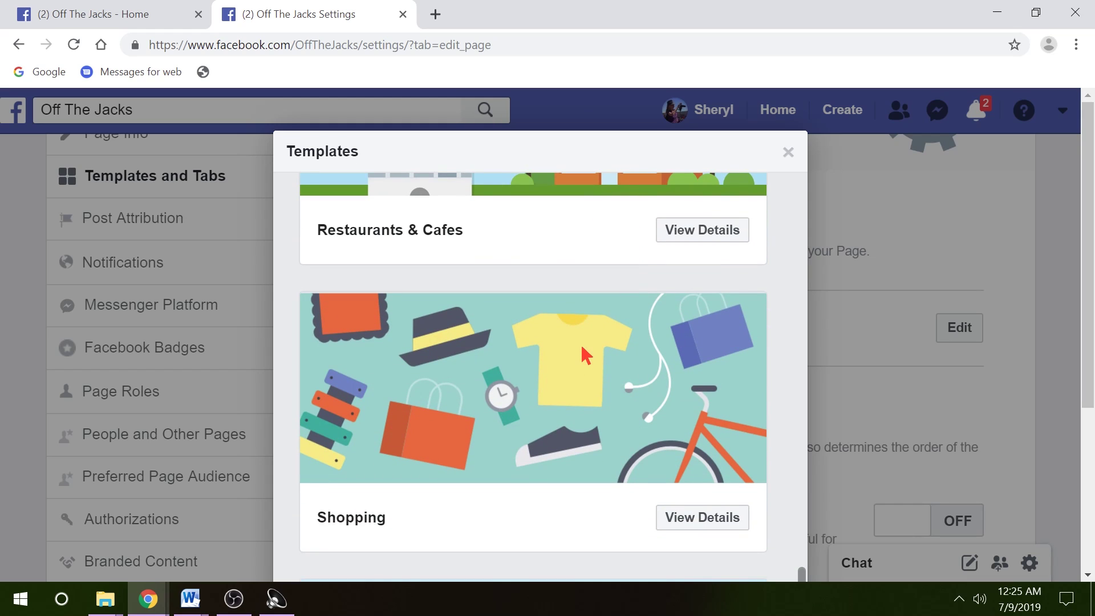
pyautogui.scroll(-7, 586, 356)
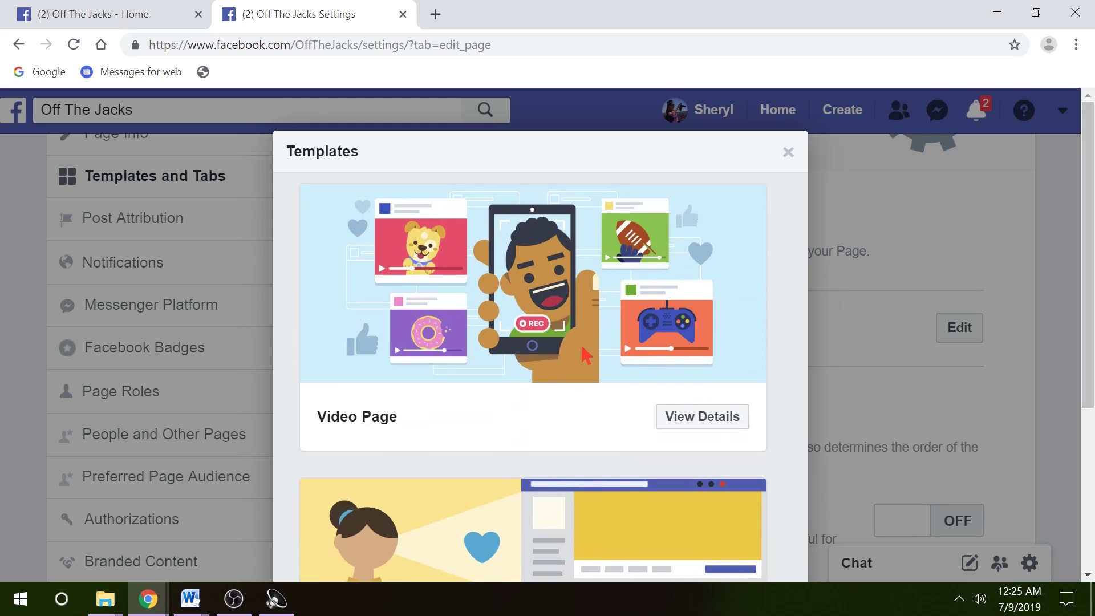
pyautogui.scroll(-5, 827, 376)
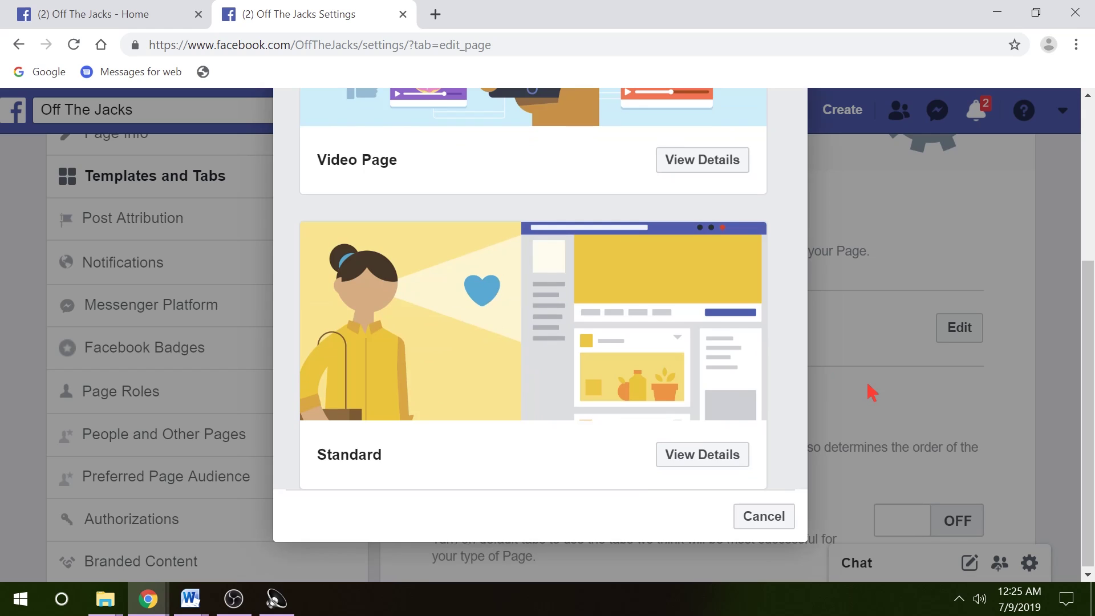
pyautogui.scroll(5, 872, 392)
pyautogui.scroll(9, 648, 420)
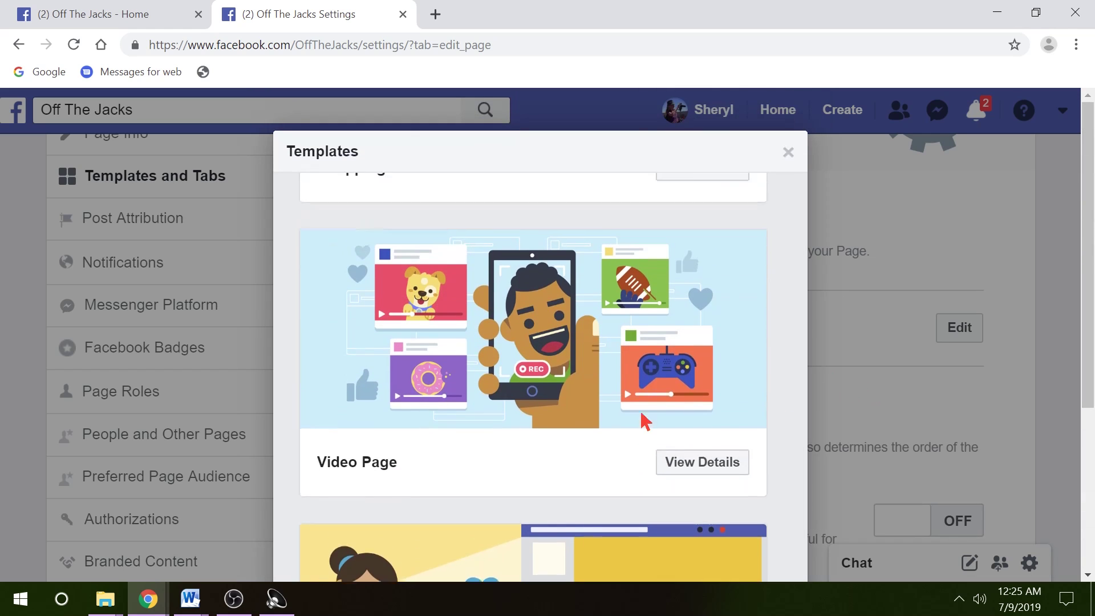
pyautogui.scroll(2, 606, 429)
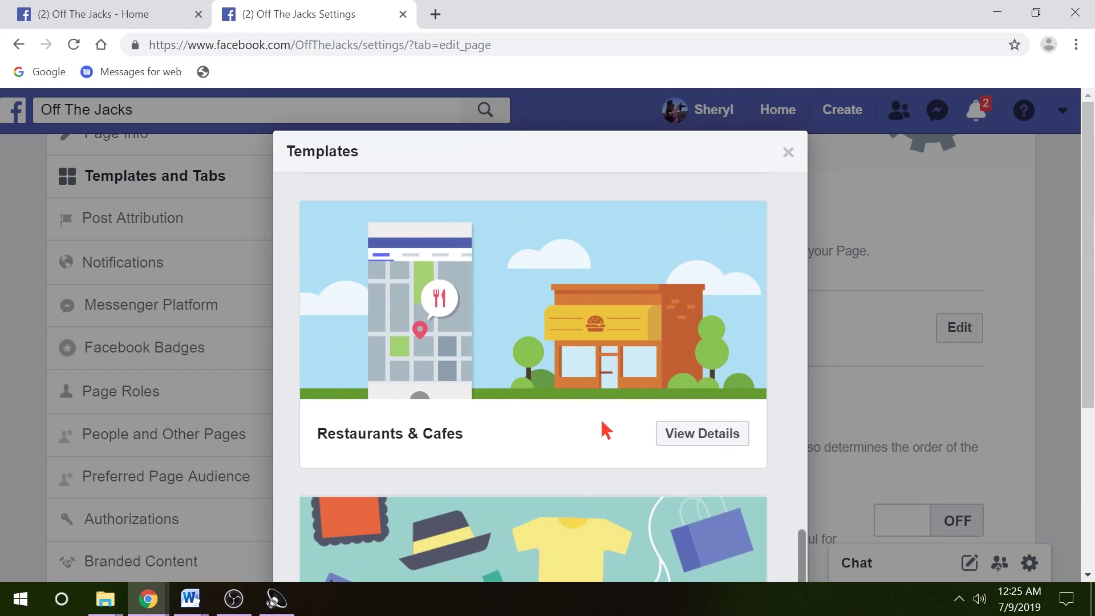
pyautogui.click(701, 440)
# Scroll through the Restaurants & Cafes template's buttons and list of tabs
pyautogui.scroll(-2, 755, 435)
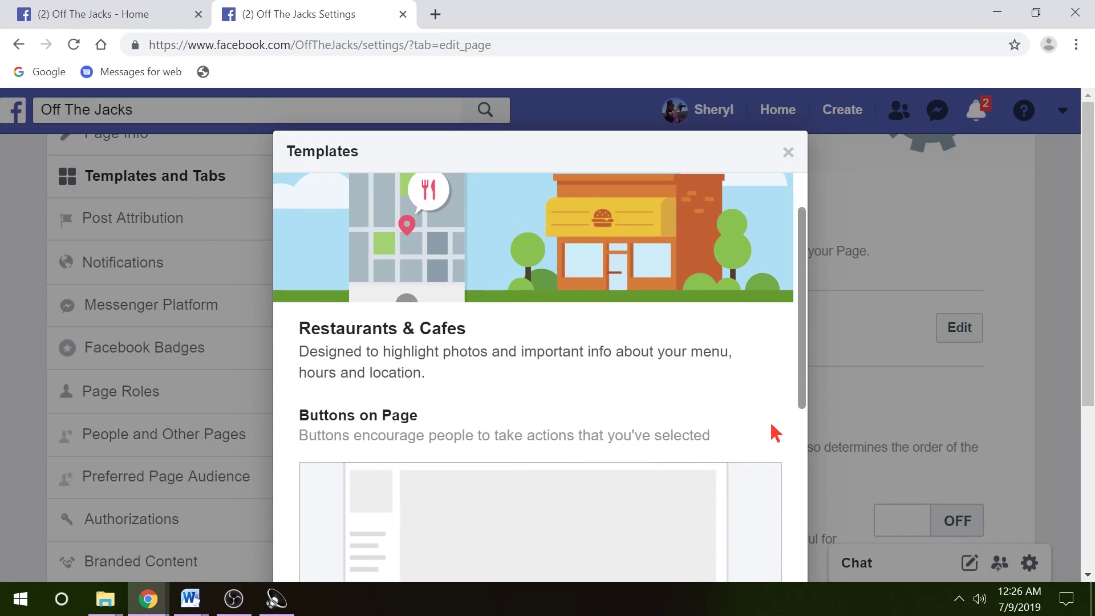
pyautogui.scroll(-1, 772, 425)
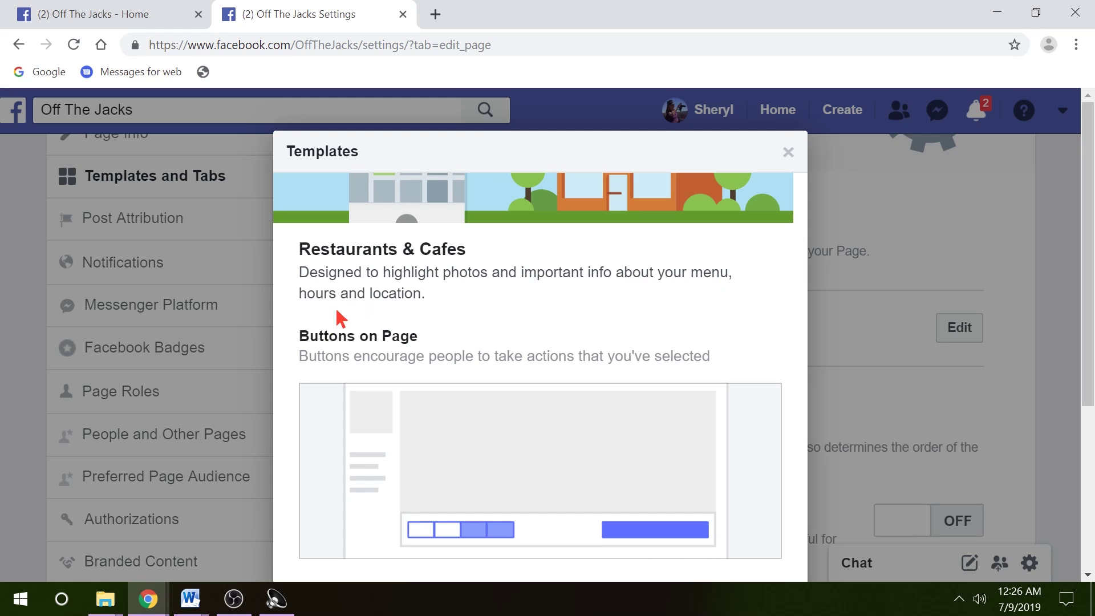
pyautogui.scroll(-4, 747, 308)
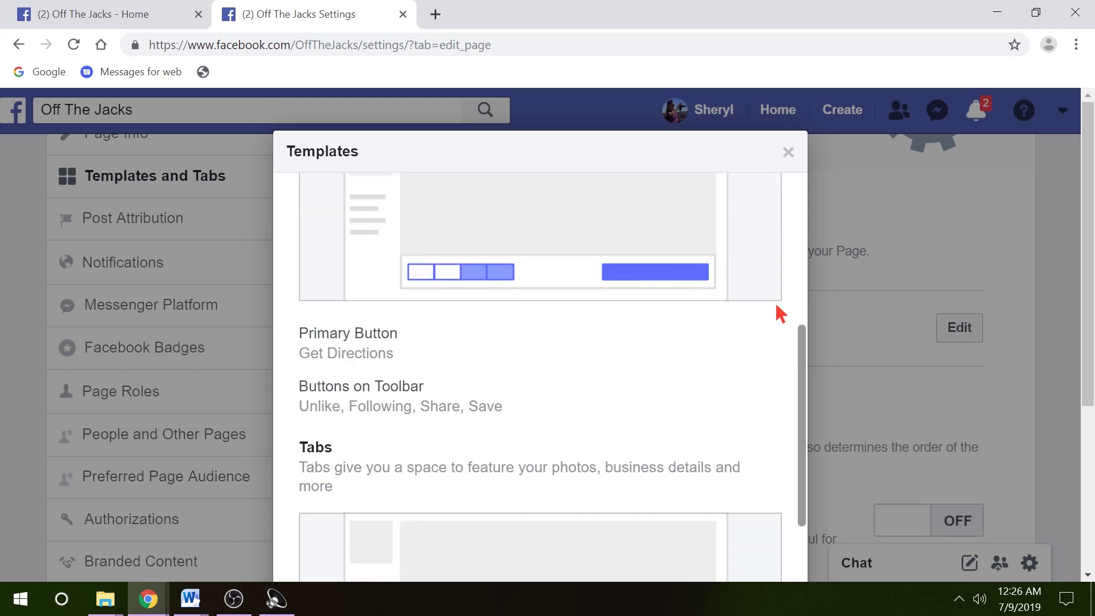
pyautogui.scroll(-10, 777, 312)
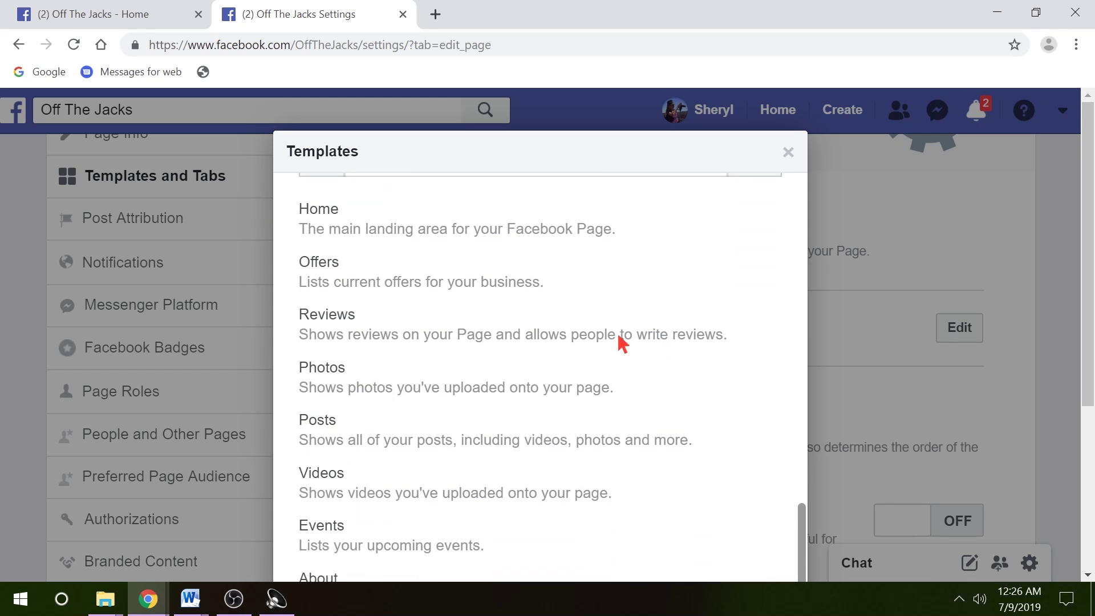
pyautogui.scroll(-3, 570, 365)
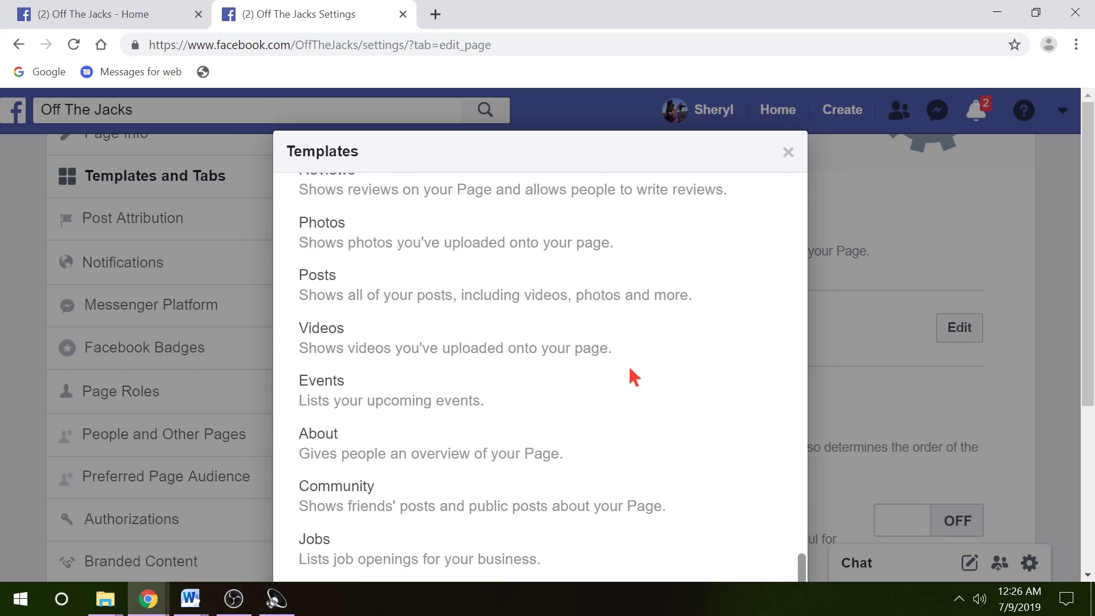
pyautogui.scroll(-5, 822, 400)
# Close the Restaurants & Cafes preview, keeping Services, and scroll down to the tabs list
pyautogui.click(789, 151)
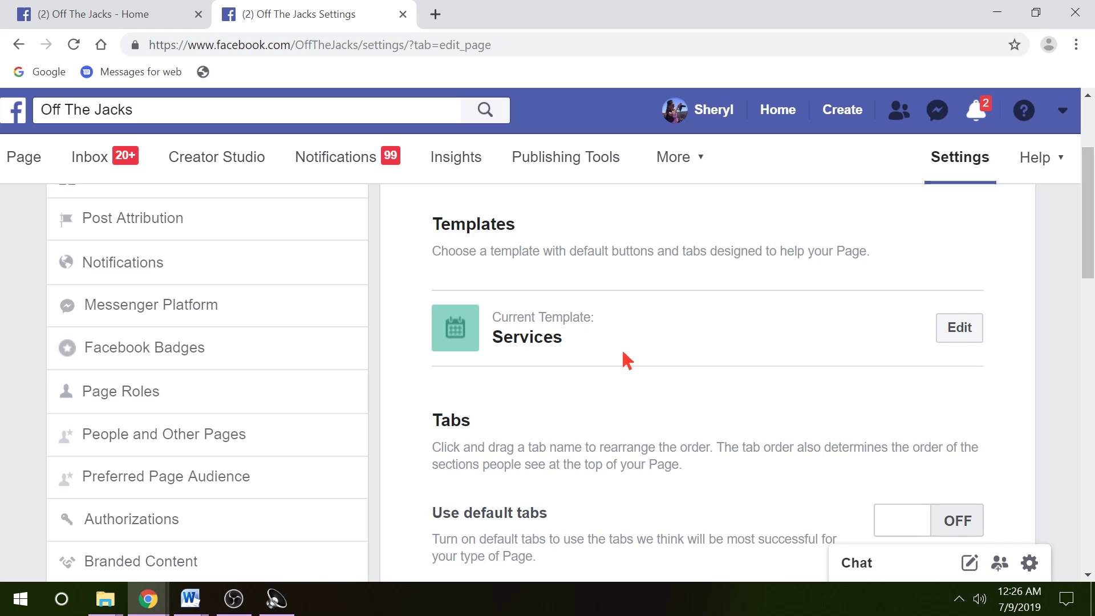
pyautogui.scroll(-3, 624, 354)
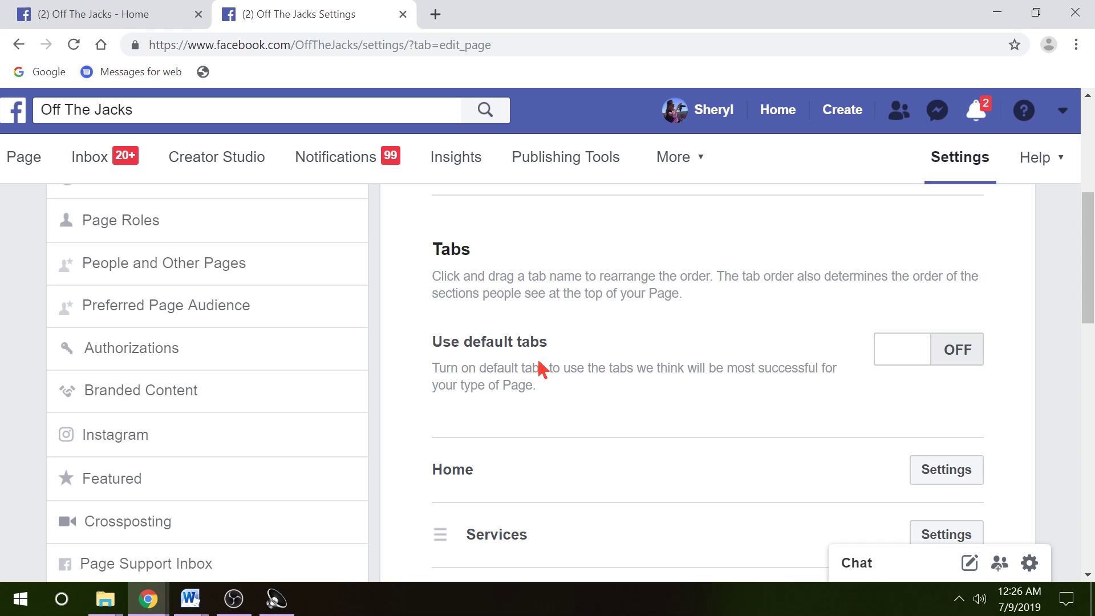
pyautogui.scroll(-3, 547, 371)
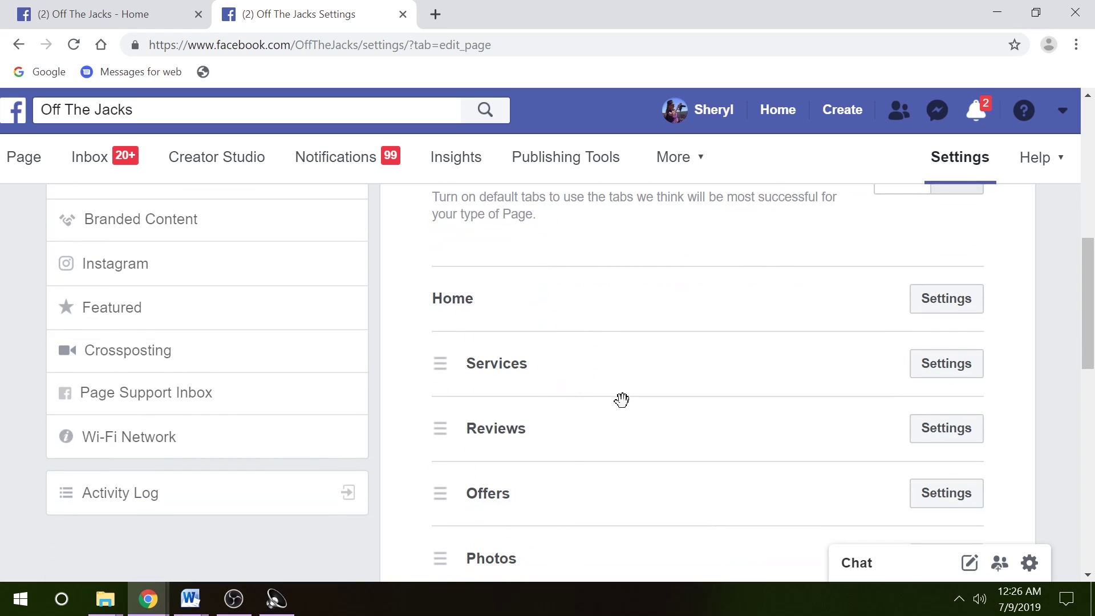
pyautogui.scroll(-1, 650, 388)
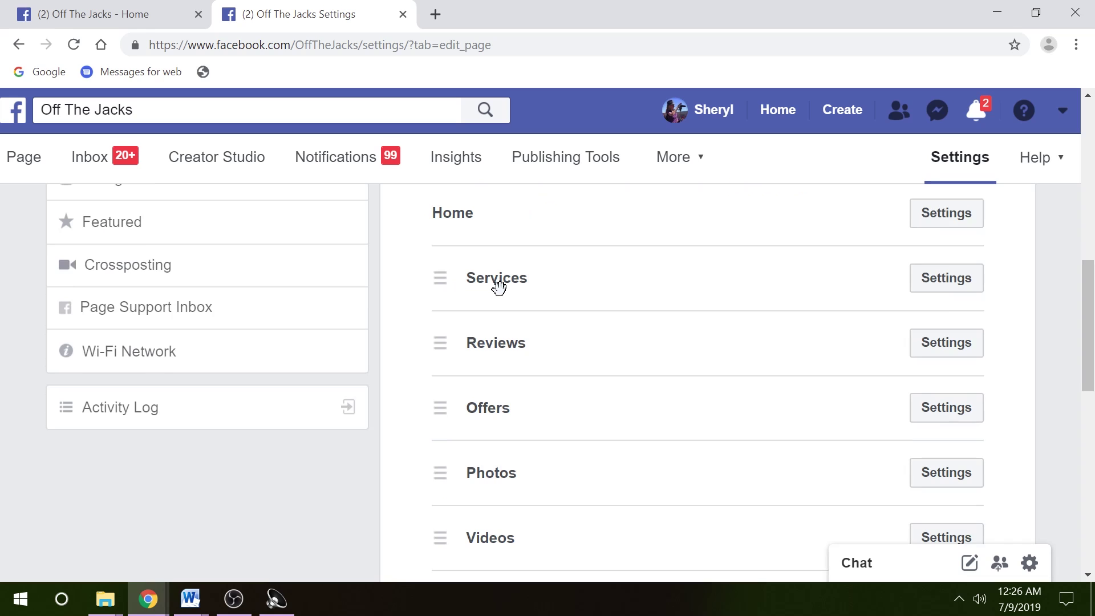
# Check the page's public home view, then return to Settings and expand the Offers tab options
pyautogui.click(135, 18)
pyautogui.scroll(-3, 149, 421)
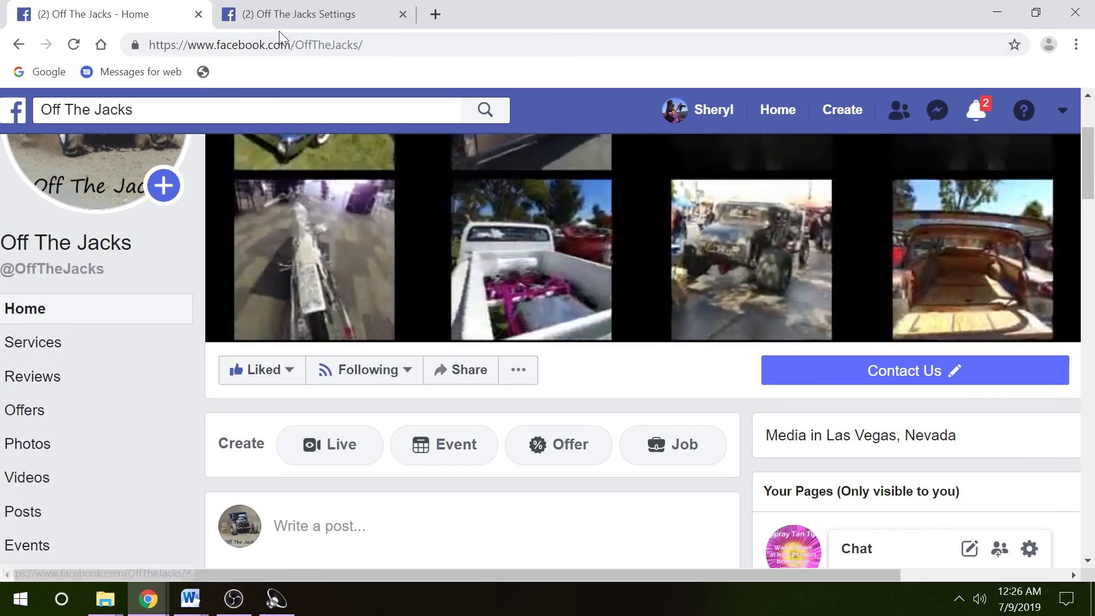
pyautogui.click(294, 18)
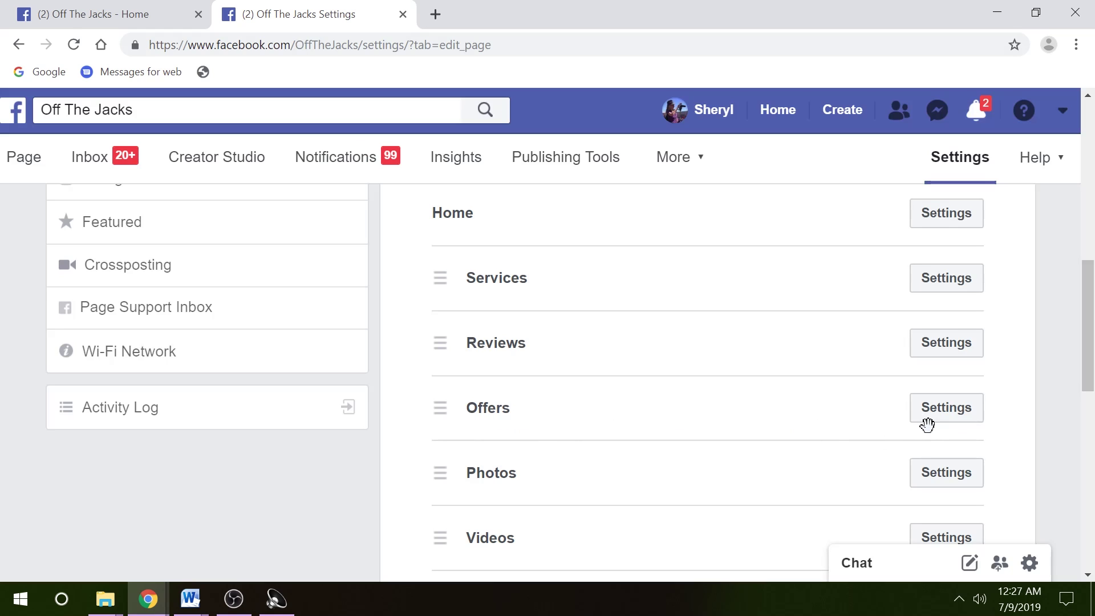
pyautogui.click(948, 426)
# Switch Show Offers tab to OFF in the Offers tab settings and save
pyautogui.click(947, 409)
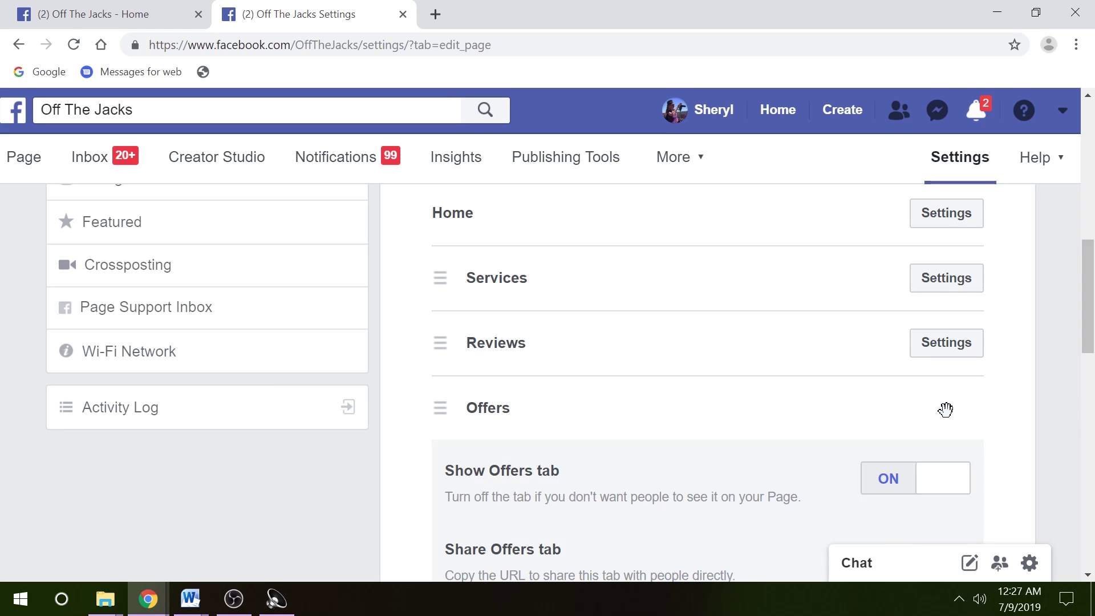
pyautogui.scroll(-4, 930, 411)
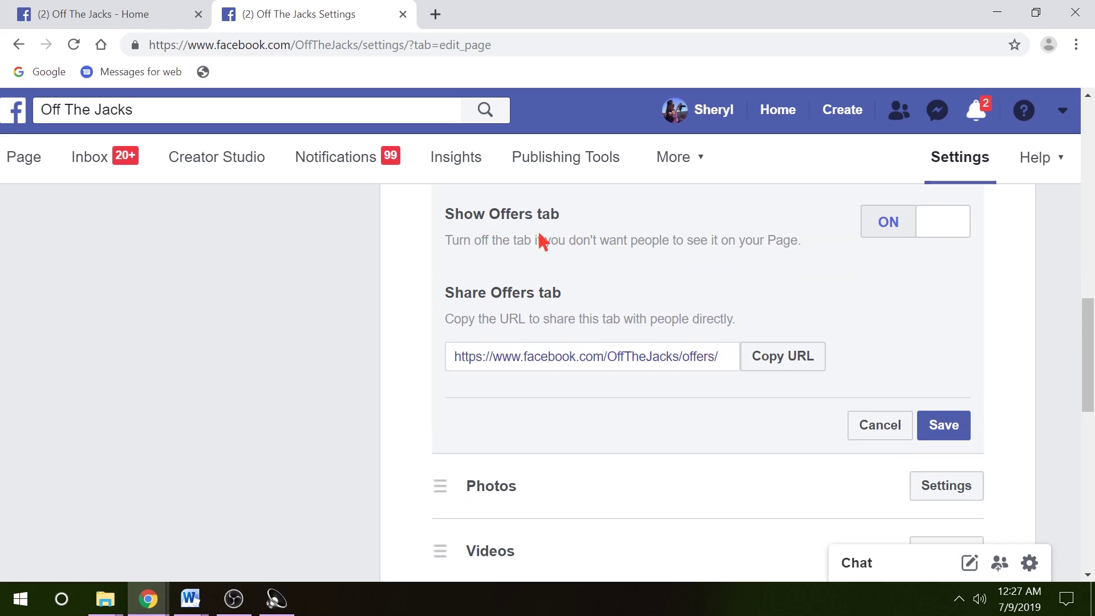
pyautogui.click(944, 233)
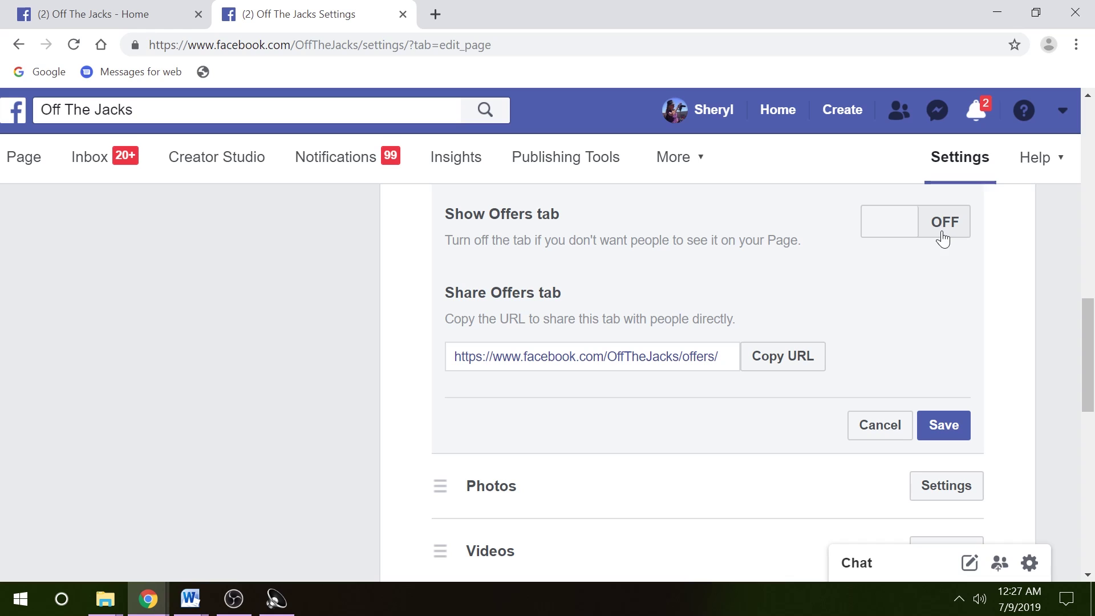
pyautogui.click(958, 432)
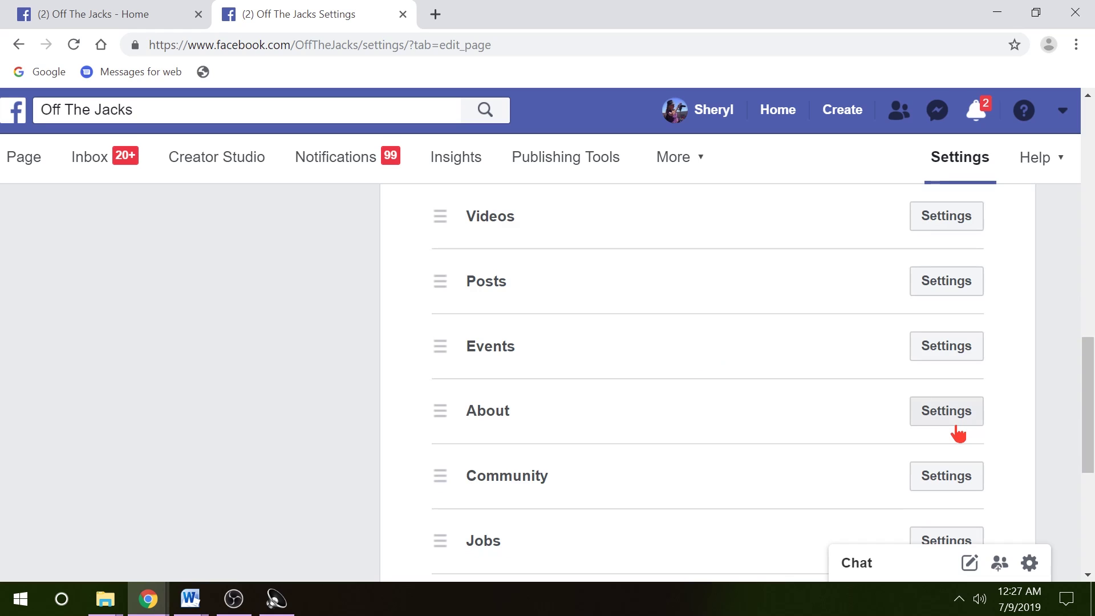
pyautogui.click(941, 364)
pyautogui.scroll(-3, 773, 409)
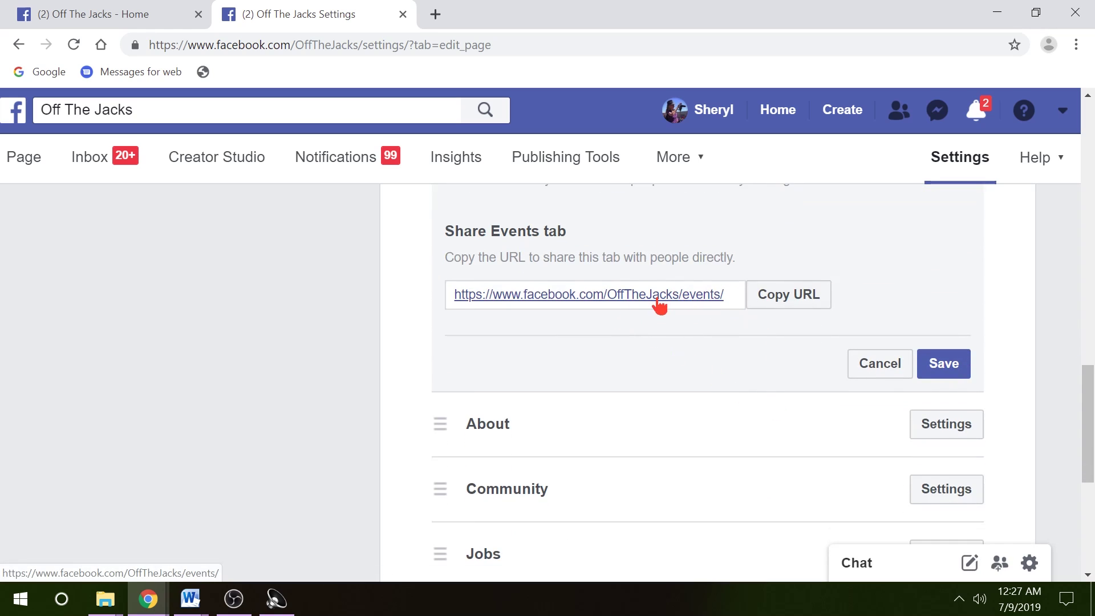
pyautogui.click(877, 365)
pyautogui.scroll(6, 807, 310)
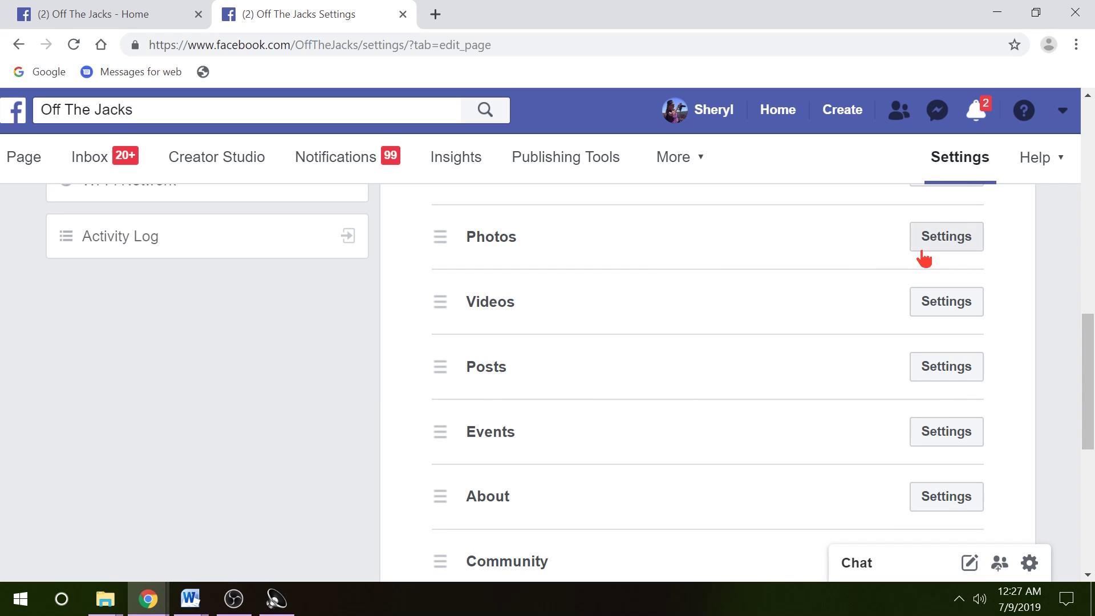
pyautogui.scroll(2, 745, 325)
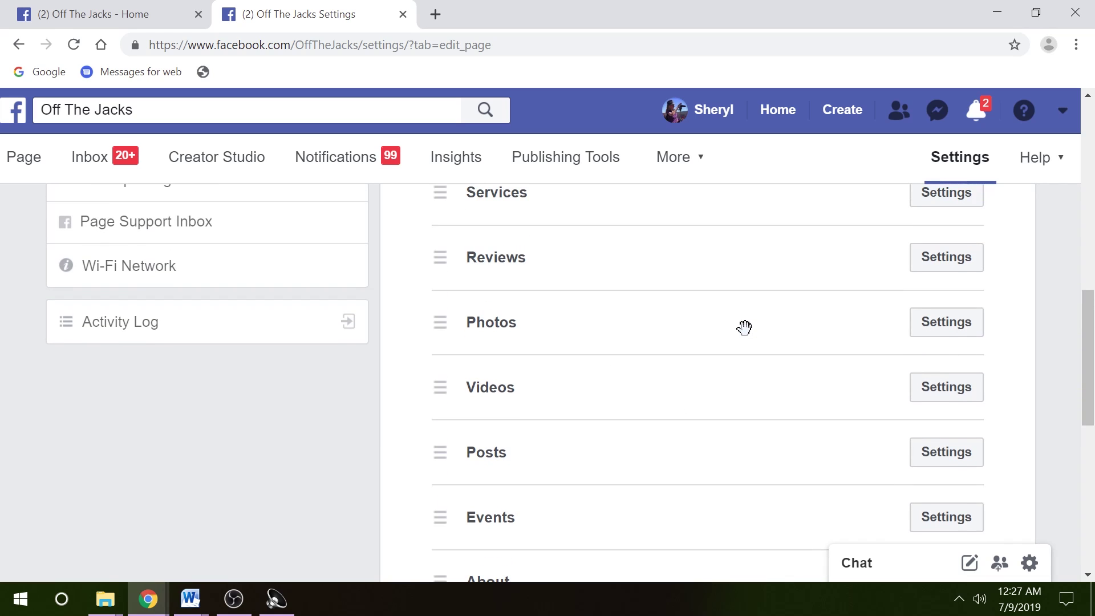
# Drag the Events tab above Services so it sits directly below Home
pyautogui.scroll(-1, 713, 379)
pyautogui.moveTo(601, 530); pyautogui.dragTo(594, 211)
pyautogui.scroll(3, 732, 368)
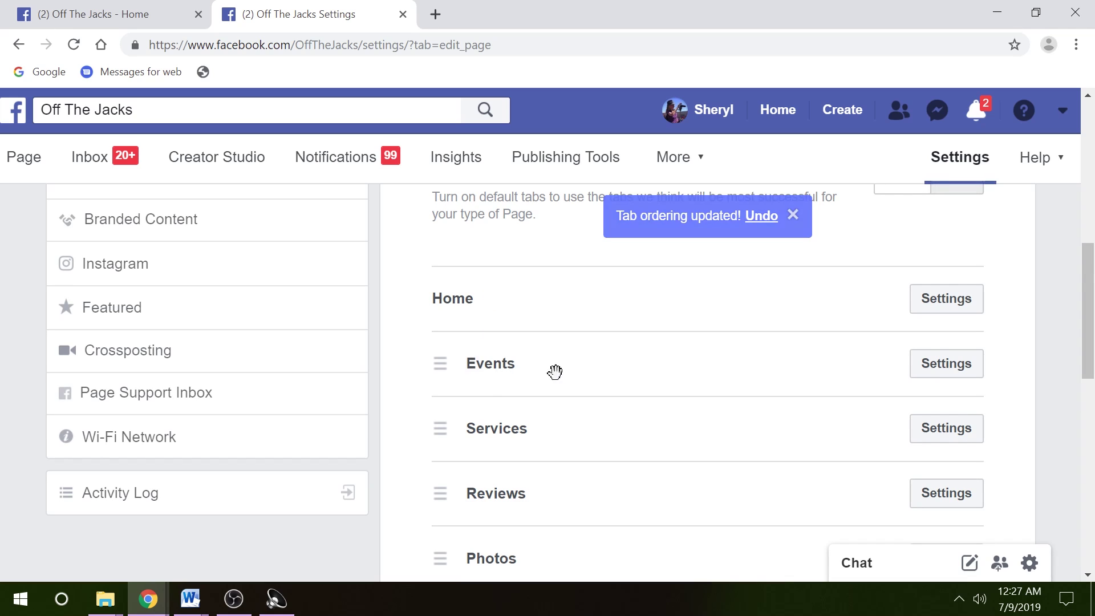
pyautogui.scroll(-10, 635, 374)
pyautogui.scroll(-1, 822, 415)
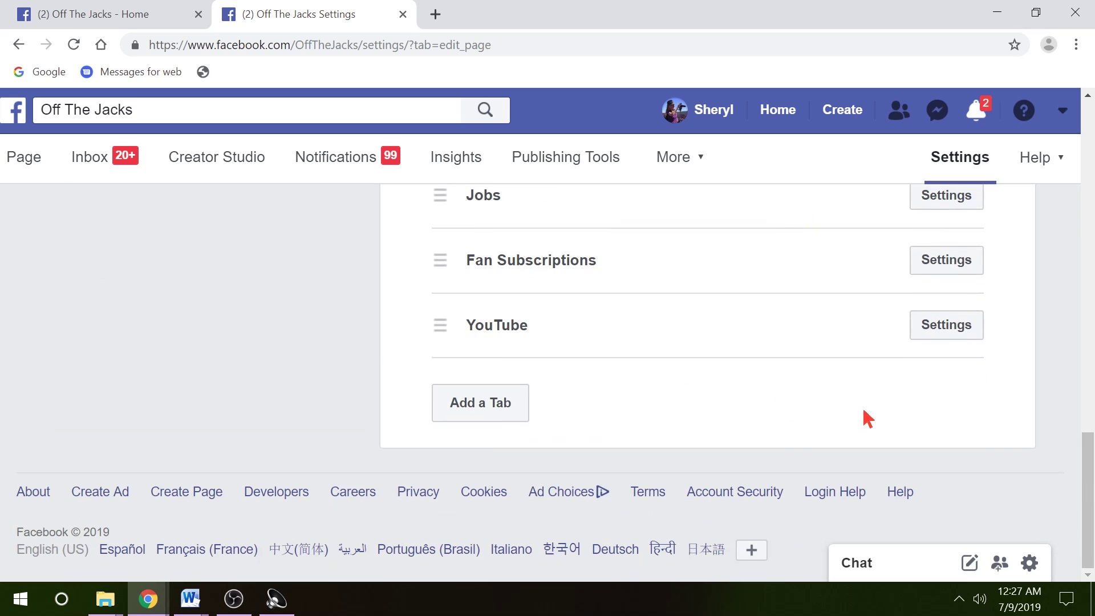
pyautogui.click(489, 415)
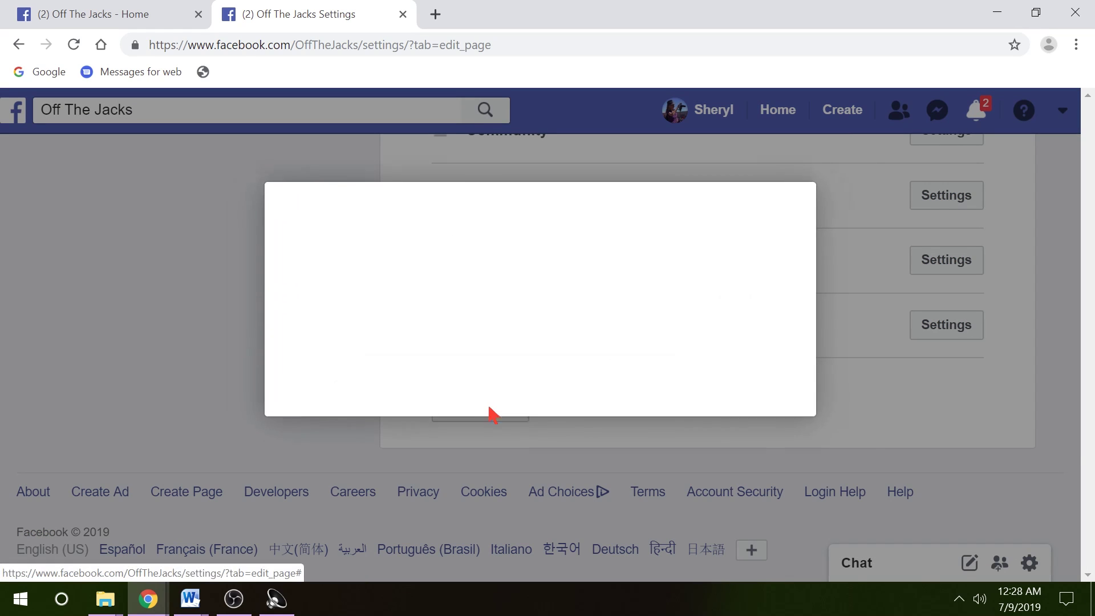
pyautogui.scroll(-3, 599, 373)
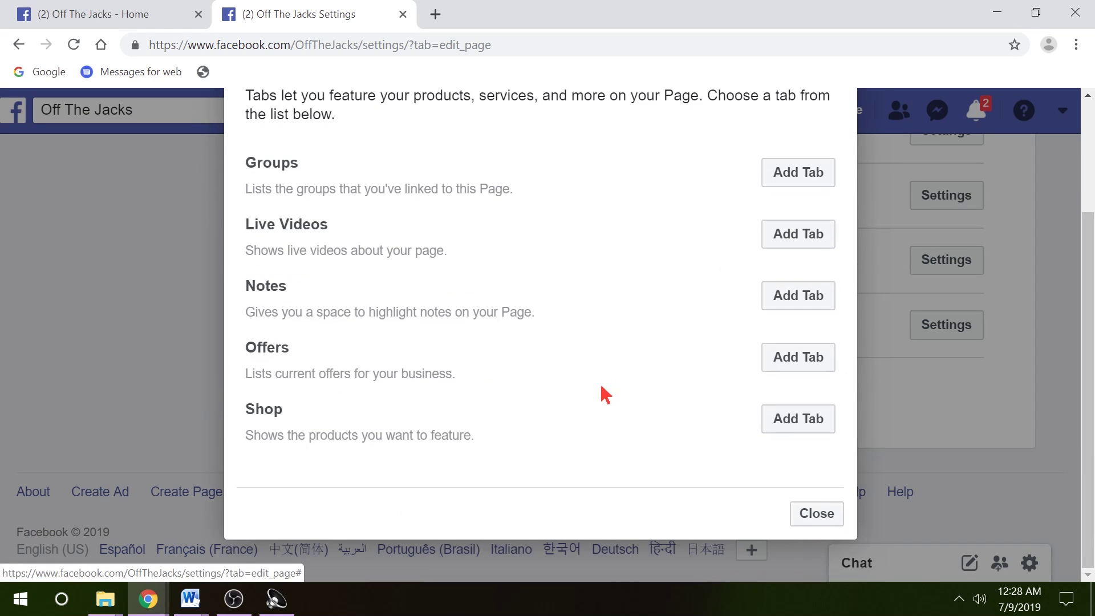
pyautogui.scroll(2, 604, 395)
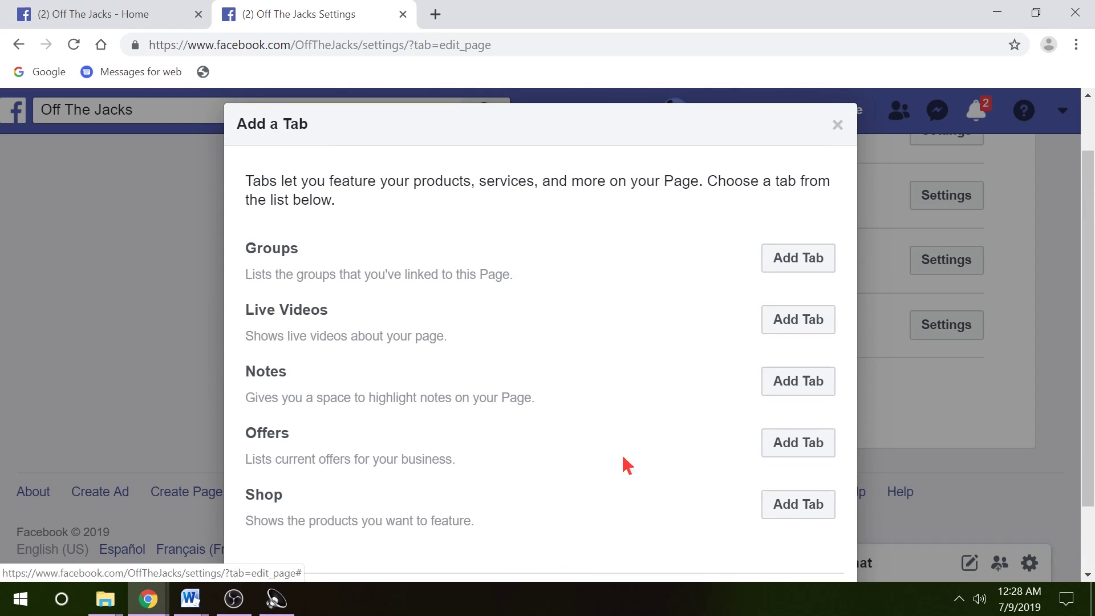
pyautogui.scroll(-2, 608, 438)
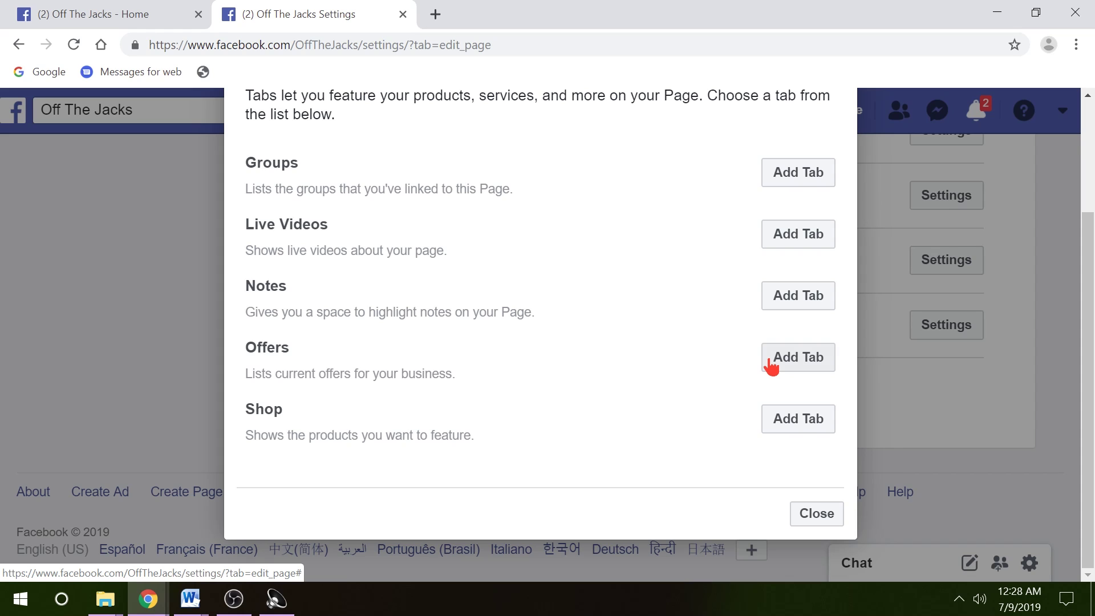
pyautogui.click(804, 520)
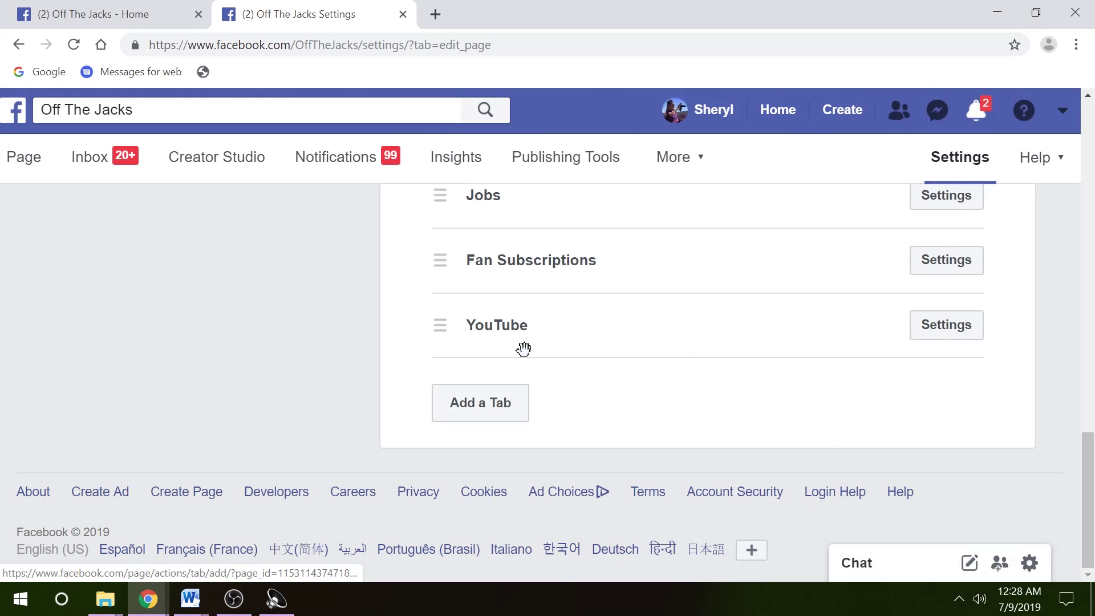
pyautogui.scroll(10, 560, 347)
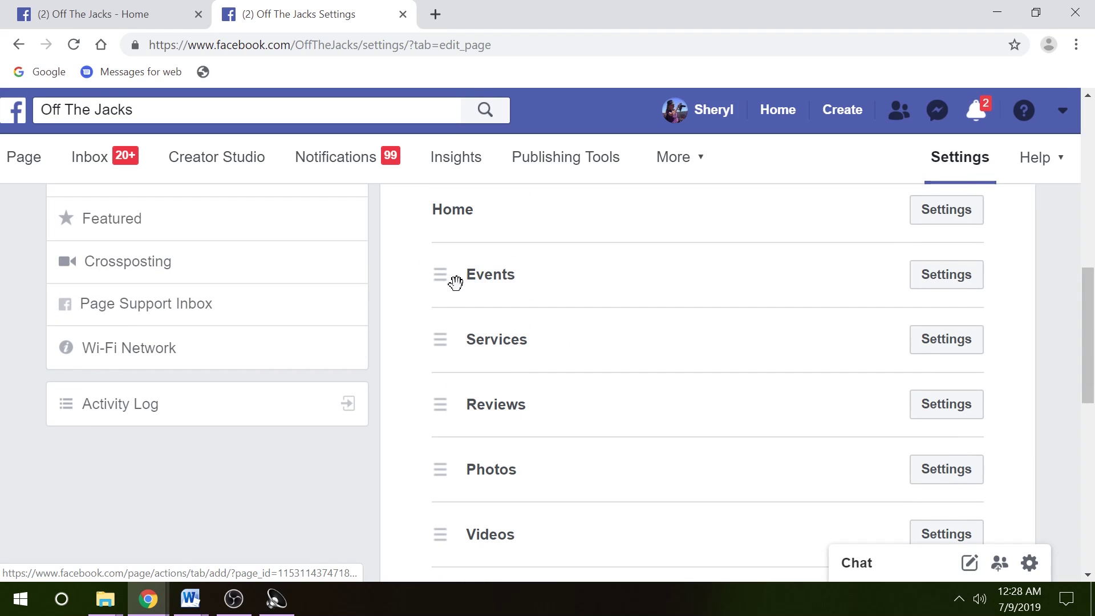
pyautogui.click(137, 19)
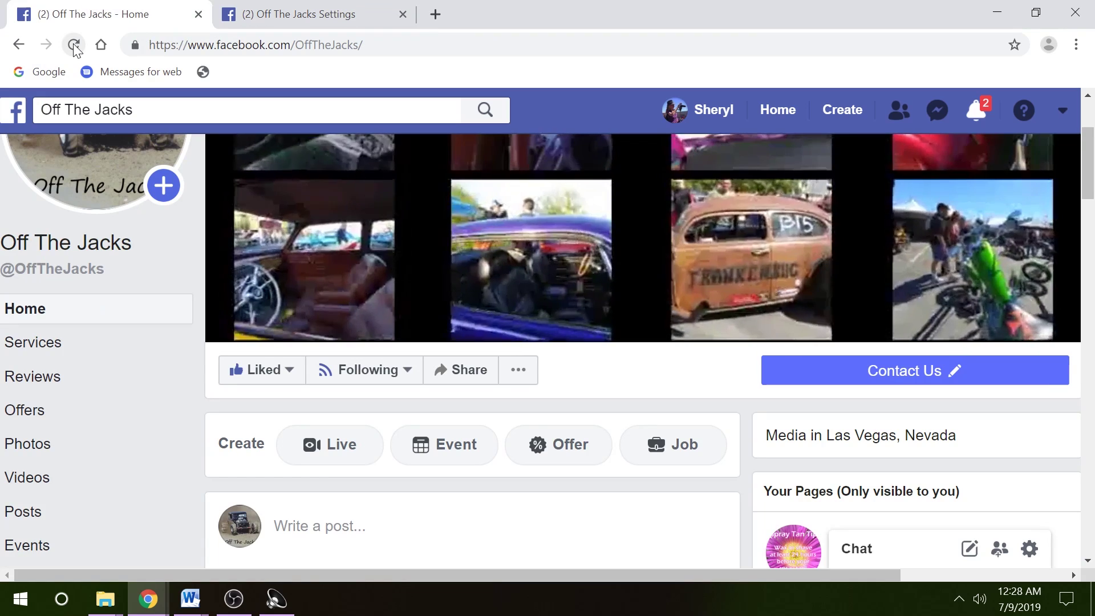
pyautogui.click(73, 44)
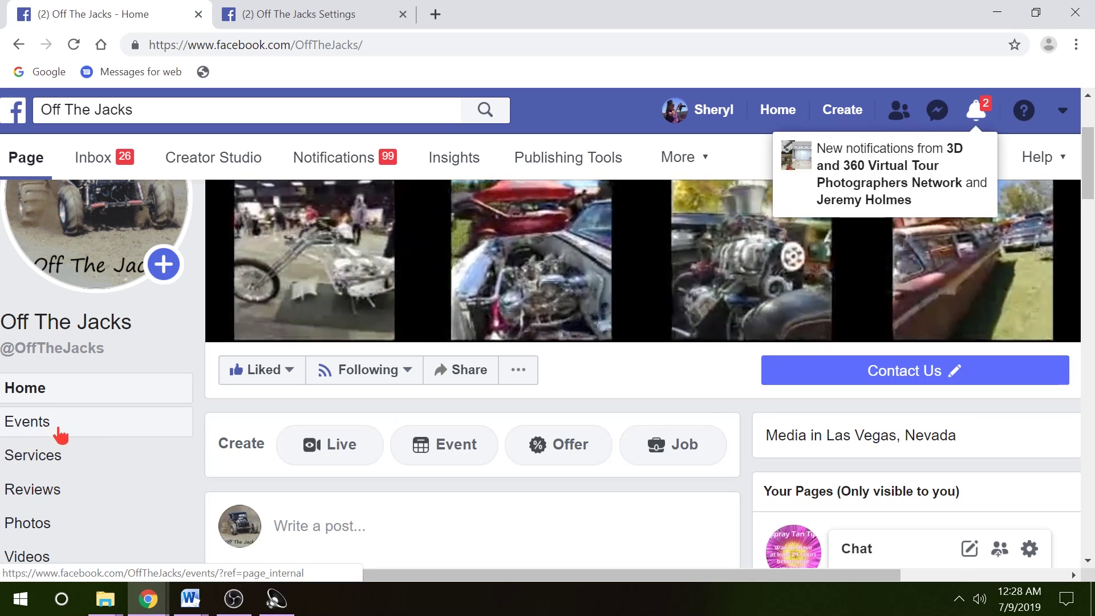
pyautogui.scroll(-4, 151, 418)
pyautogui.scroll(-8, 167, 415)
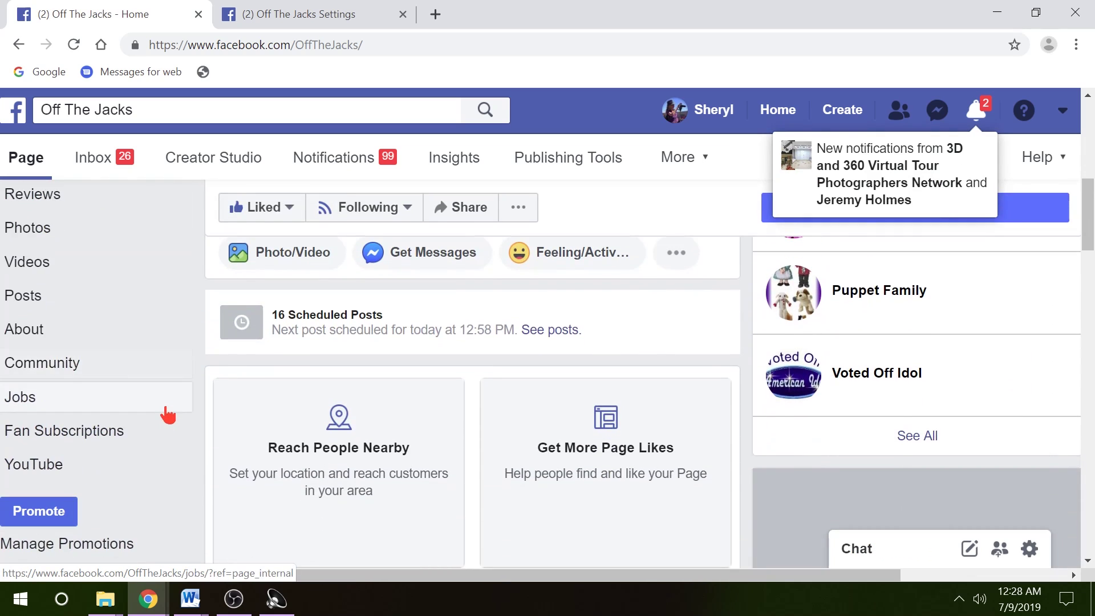
pyautogui.scroll(-3, 168, 415)
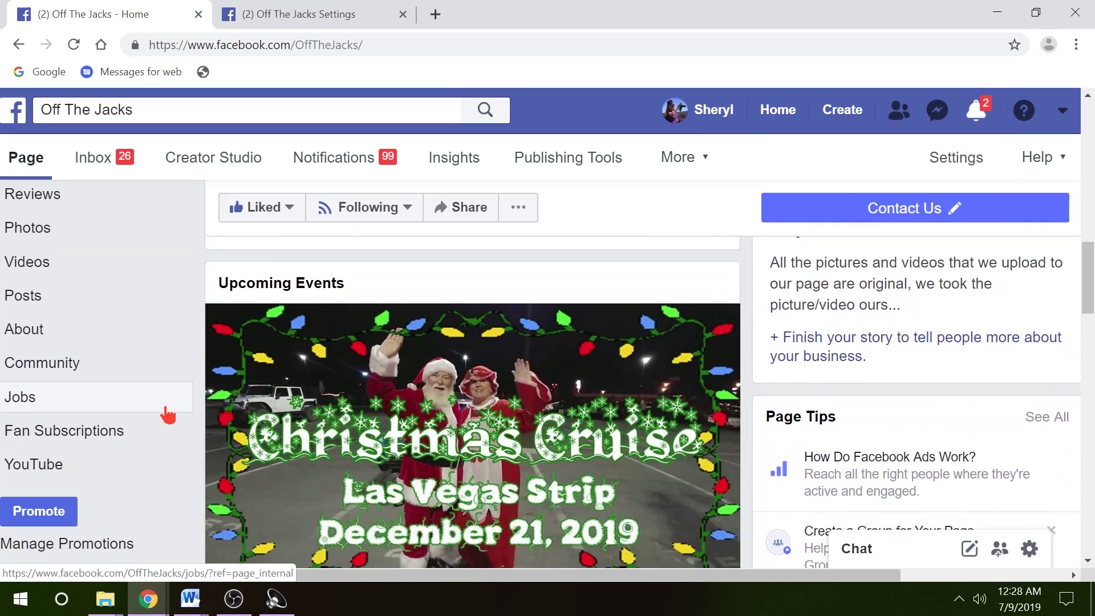
pyautogui.scroll(-3, 248, 461)
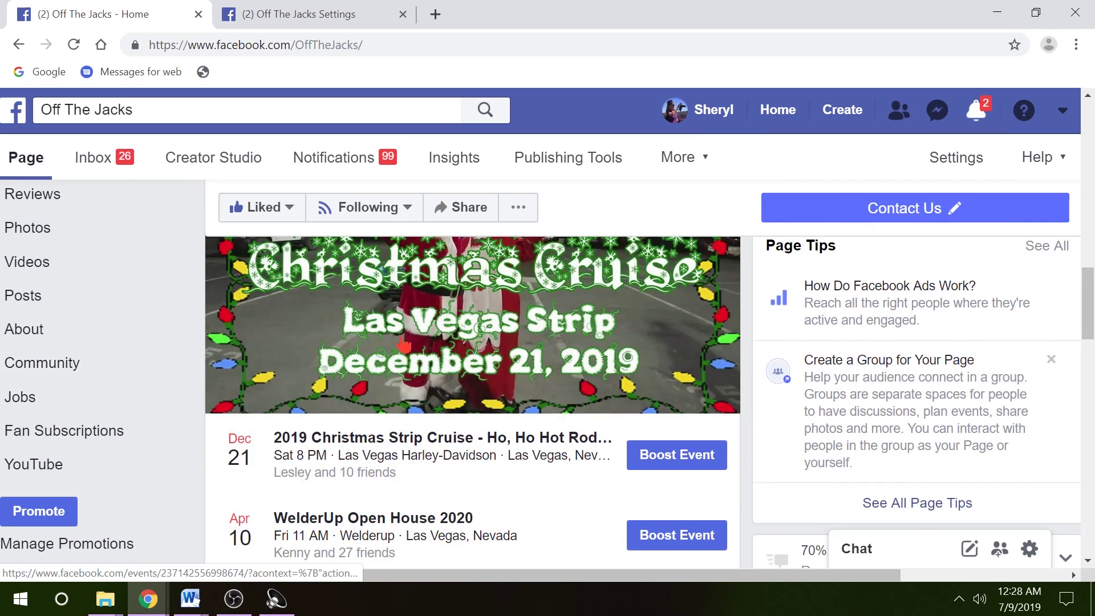
pyautogui.scroll(-2, 533, 456)
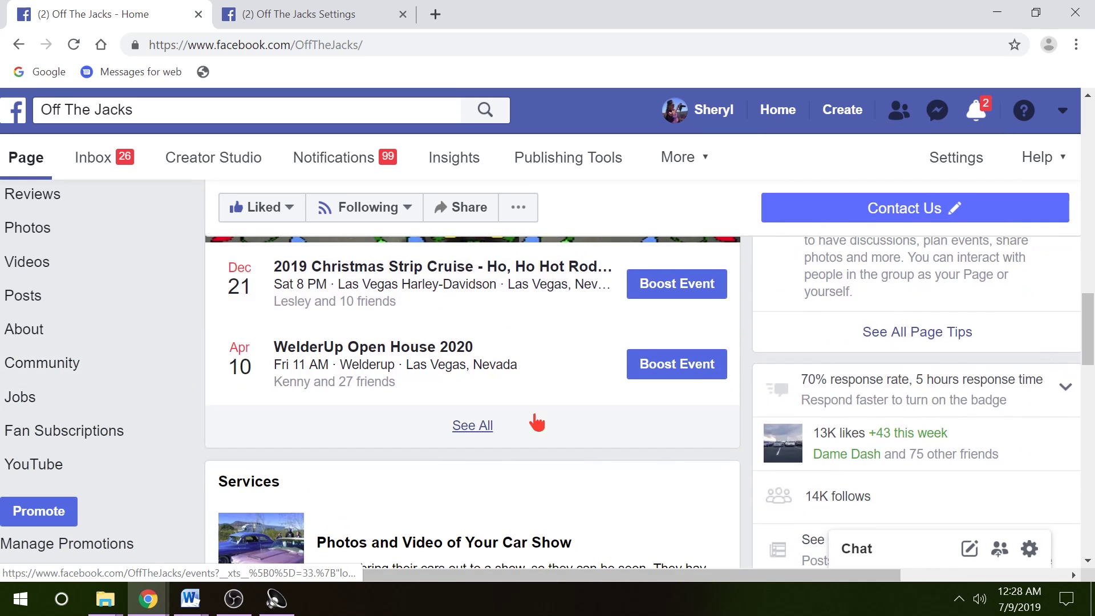
pyautogui.scroll(6, 536, 422)
pyautogui.scroll(-3, 416, 435)
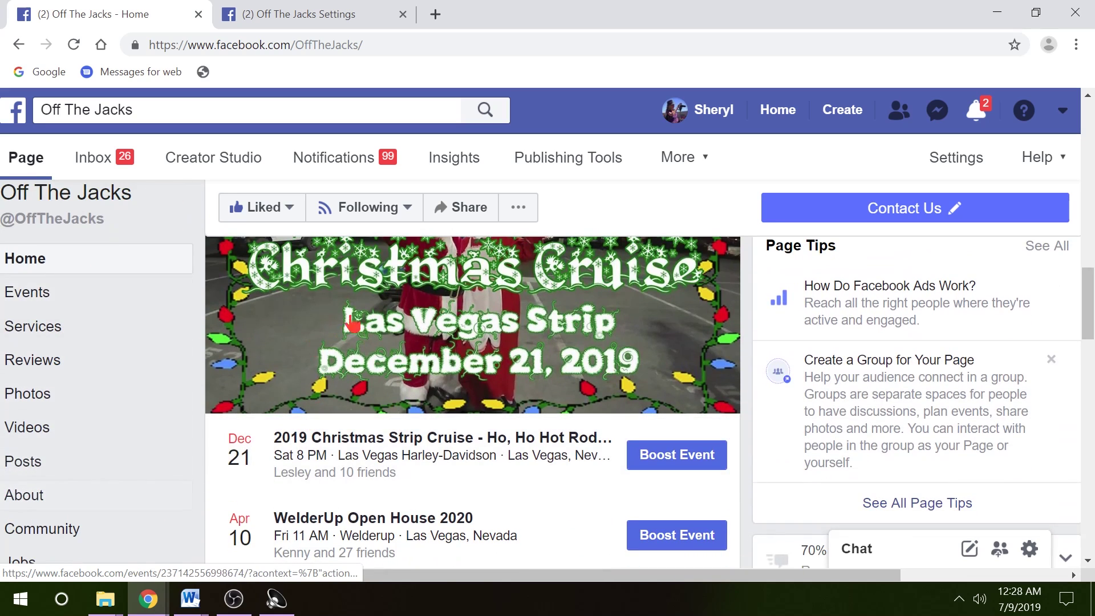
pyautogui.scroll(-2, 380, 310)
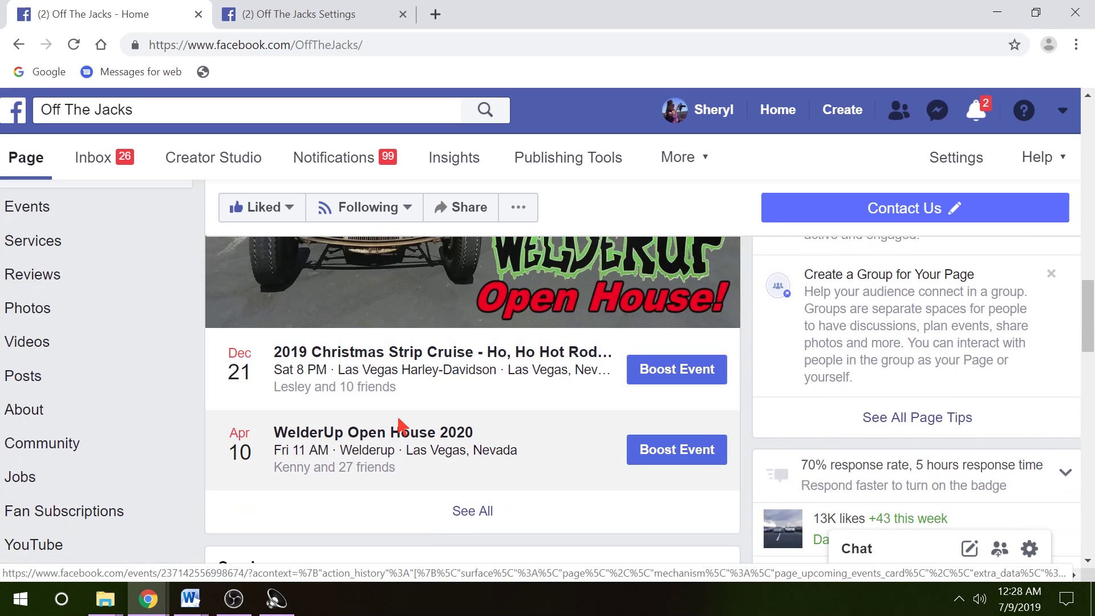
pyautogui.scroll(4, 398, 425)
pyautogui.scroll(2, 397, 425)
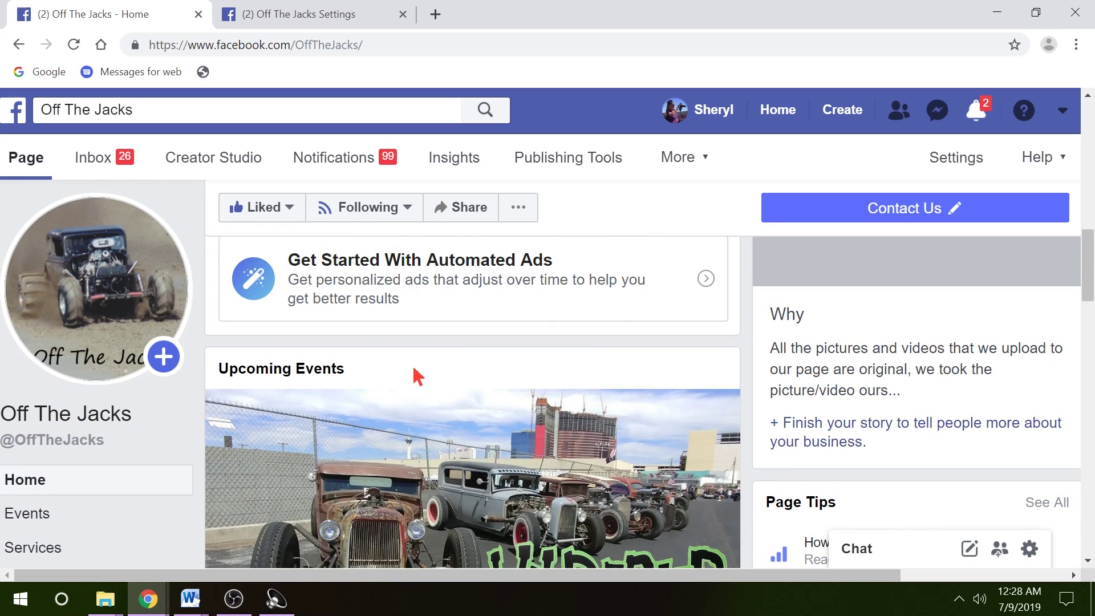
pyautogui.scroll(-3, 412, 371)
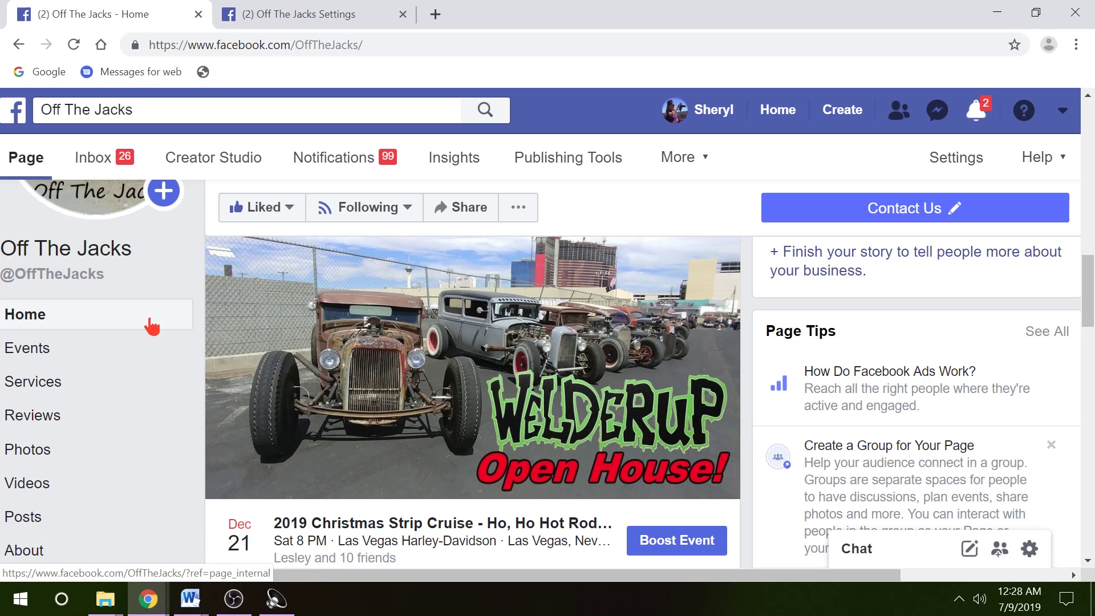
pyautogui.scroll(-4, 154, 331)
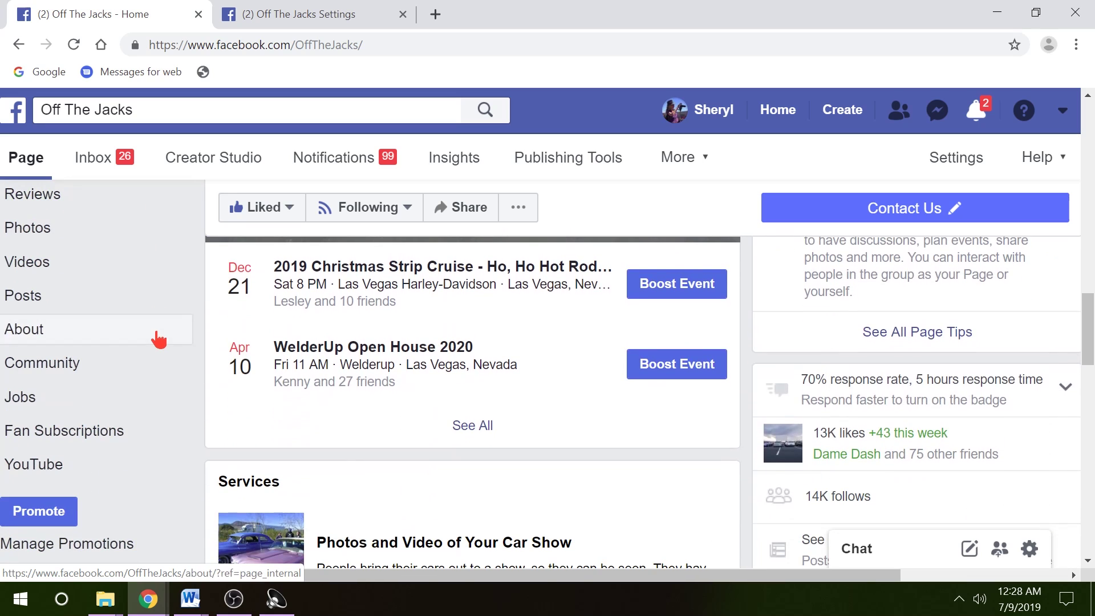
pyautogui.click(301, 18)
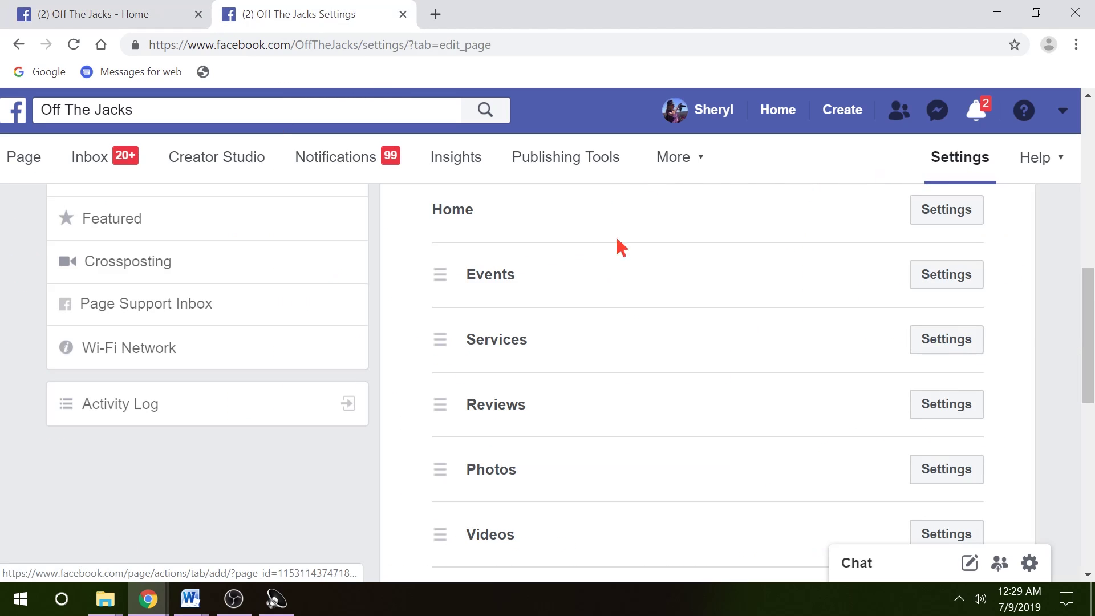
# Verify Current Template reads Services, then return to the Off The Jacks home page
pyautogui.scroll(5, 444, 310)
pyautogui.scroll(4, 276, 318)
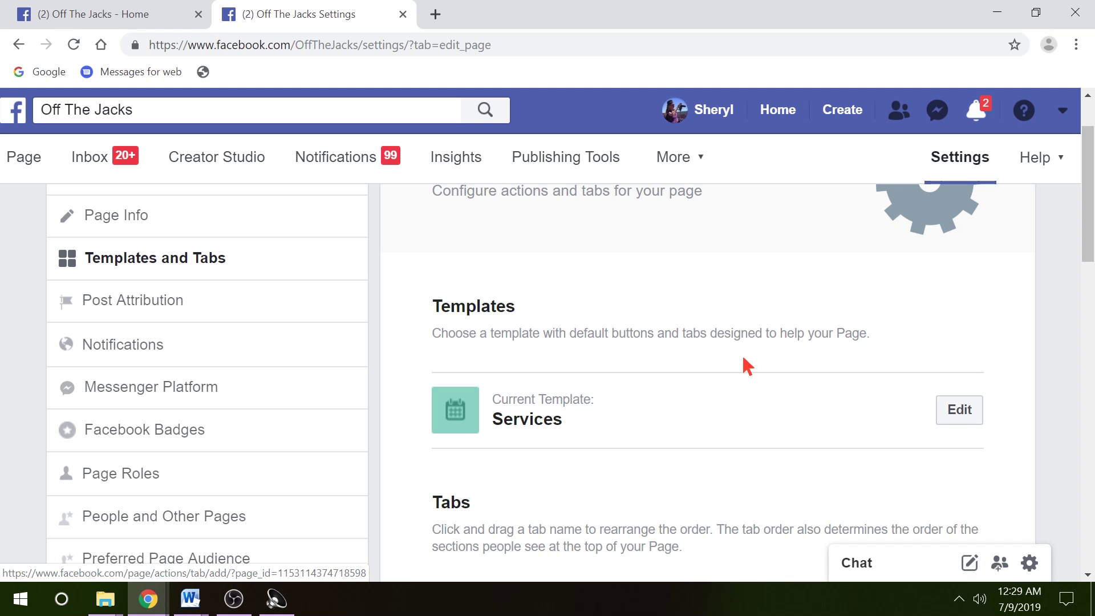
pyautogui.click(163, 19)
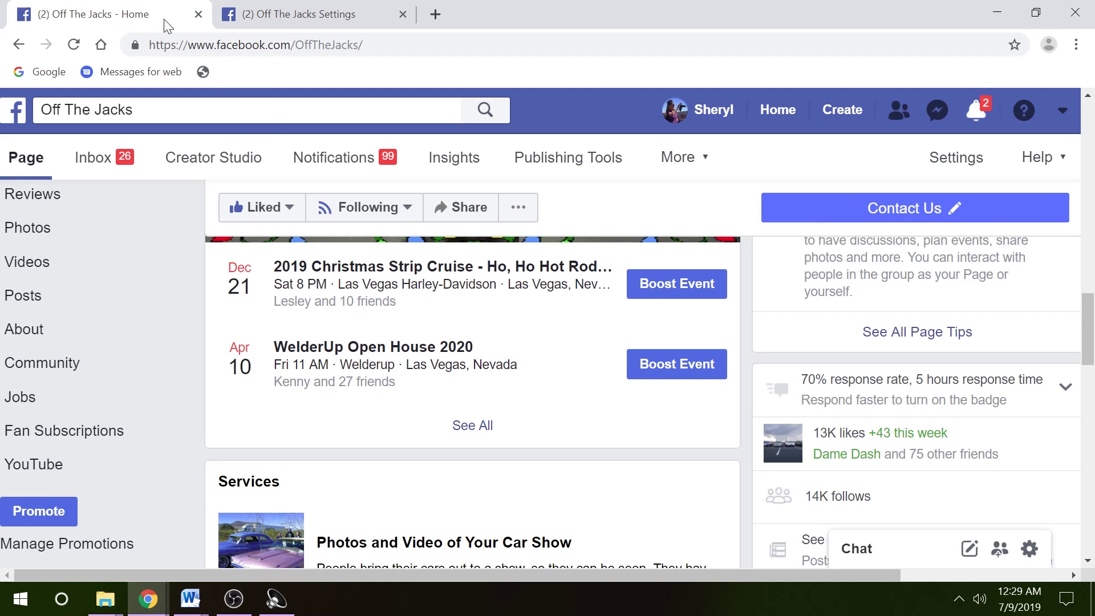